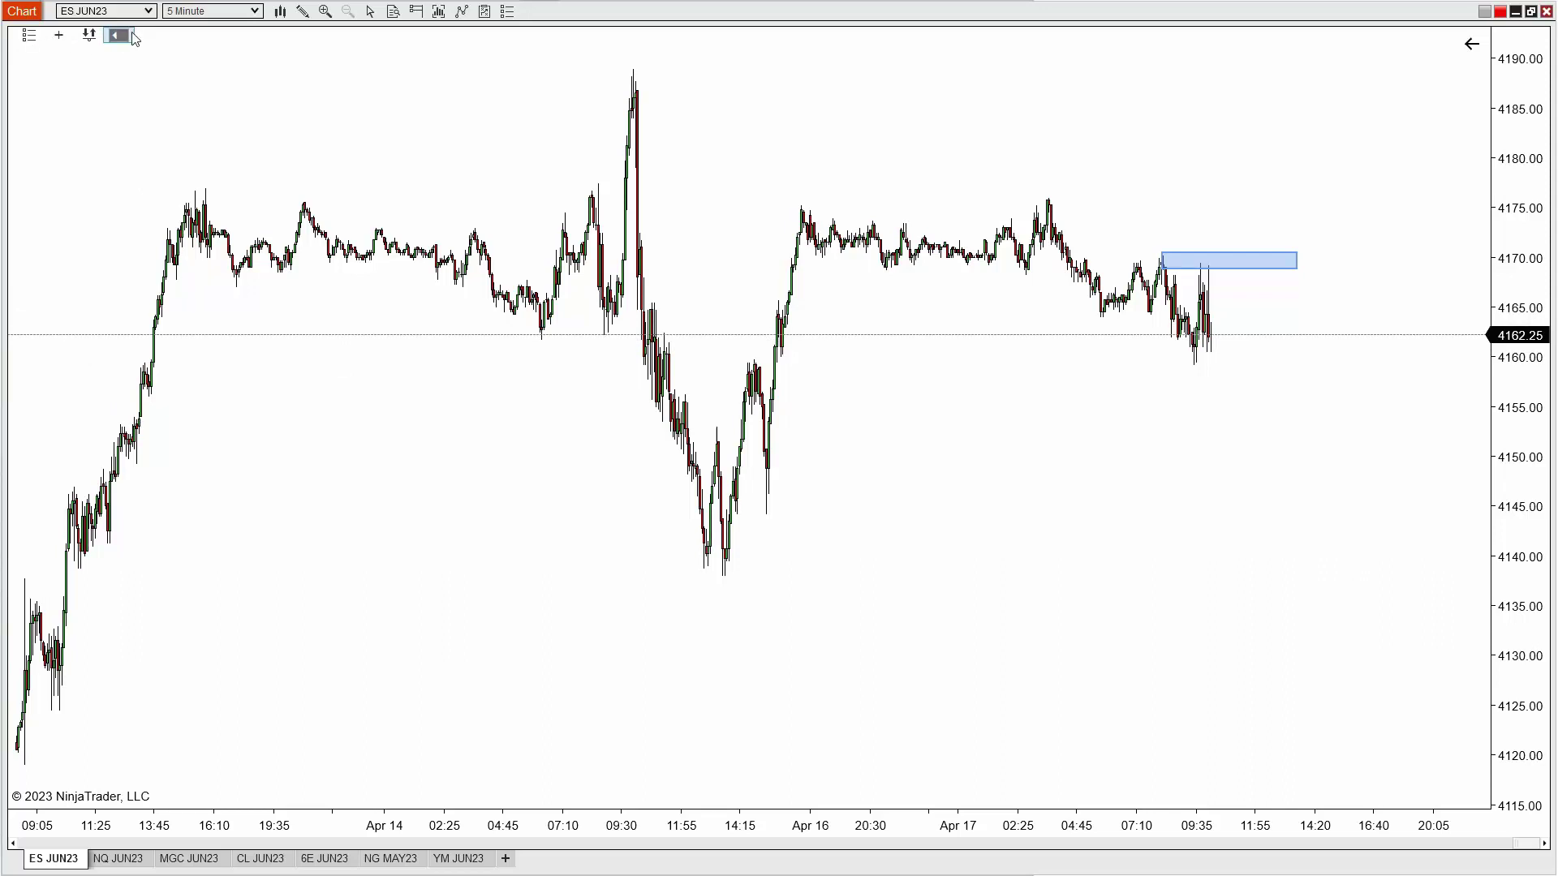
pyautogui.click(119, 36)
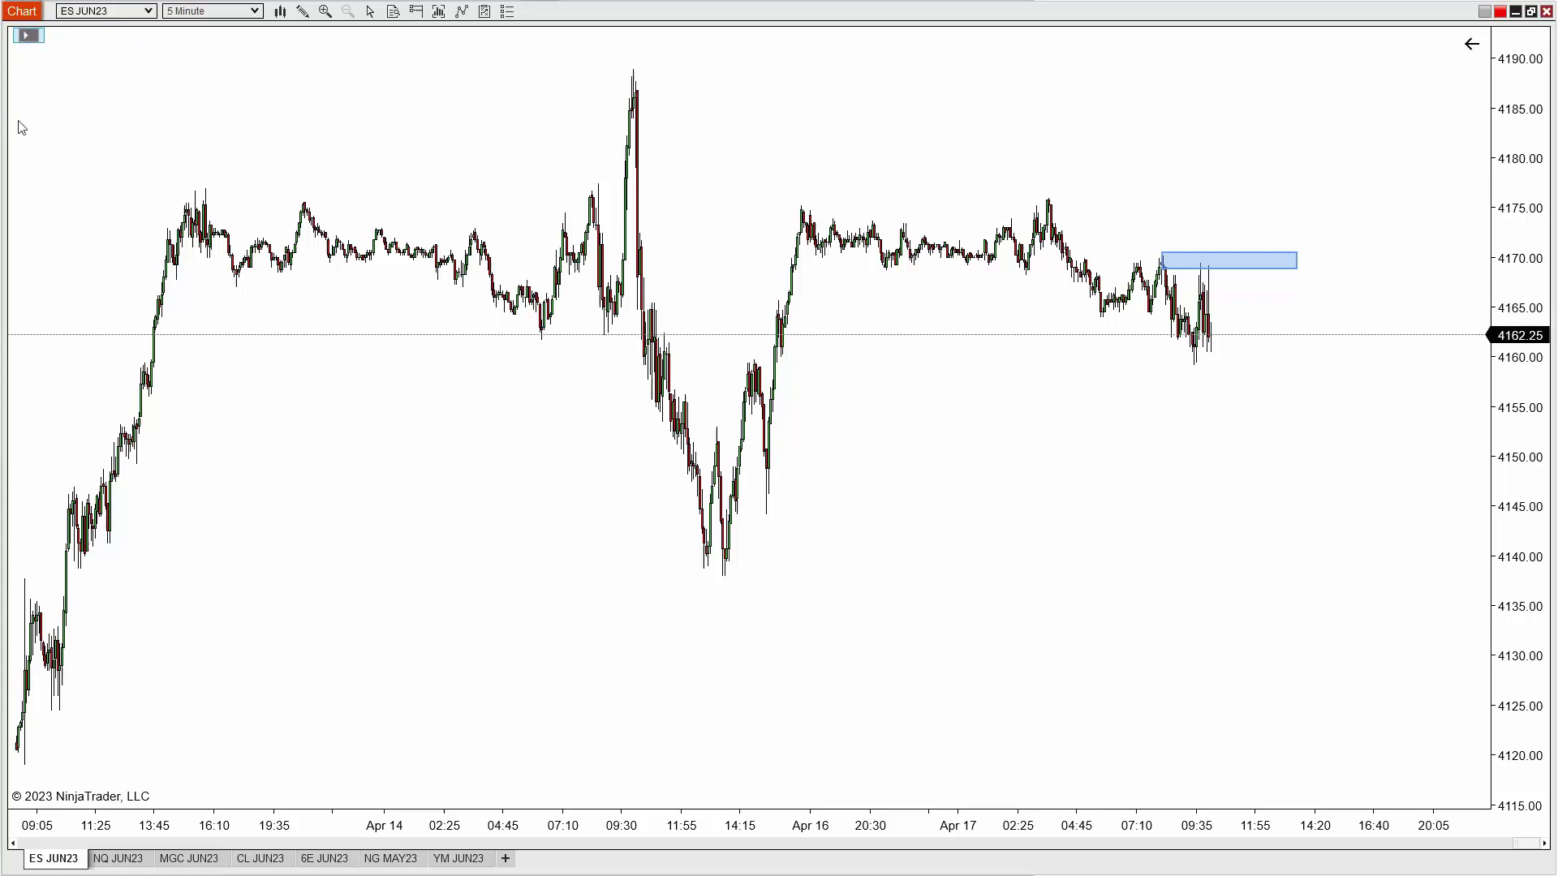
pyautogui.click(28, 35)
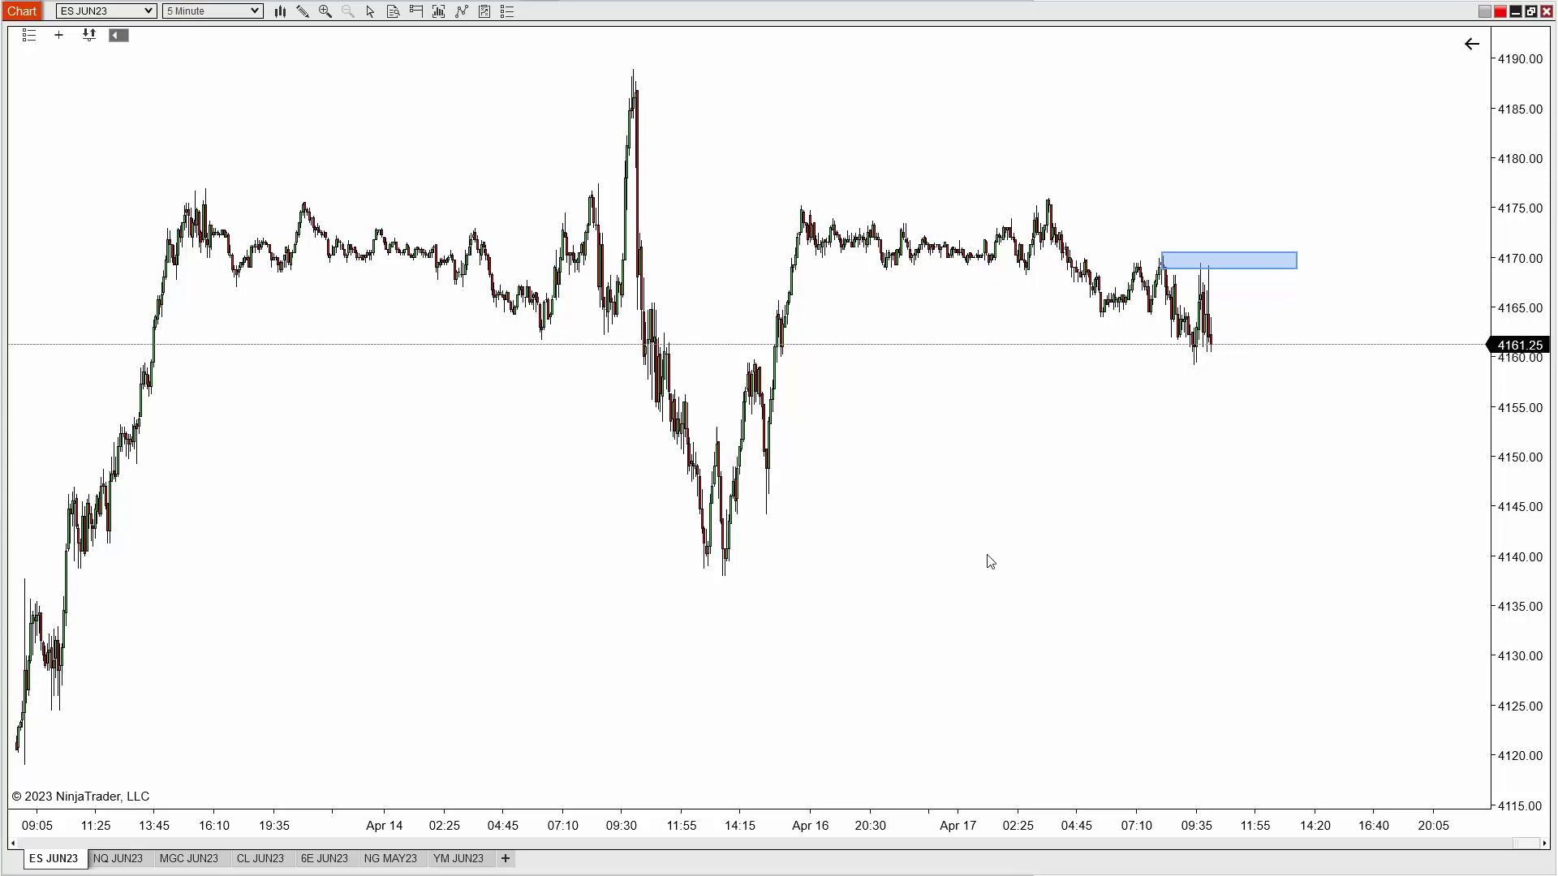
pyautogui.moveTo(1302, 823); pyautogui.dragTo(890, 811)
pyautogui.click(1010, 191)
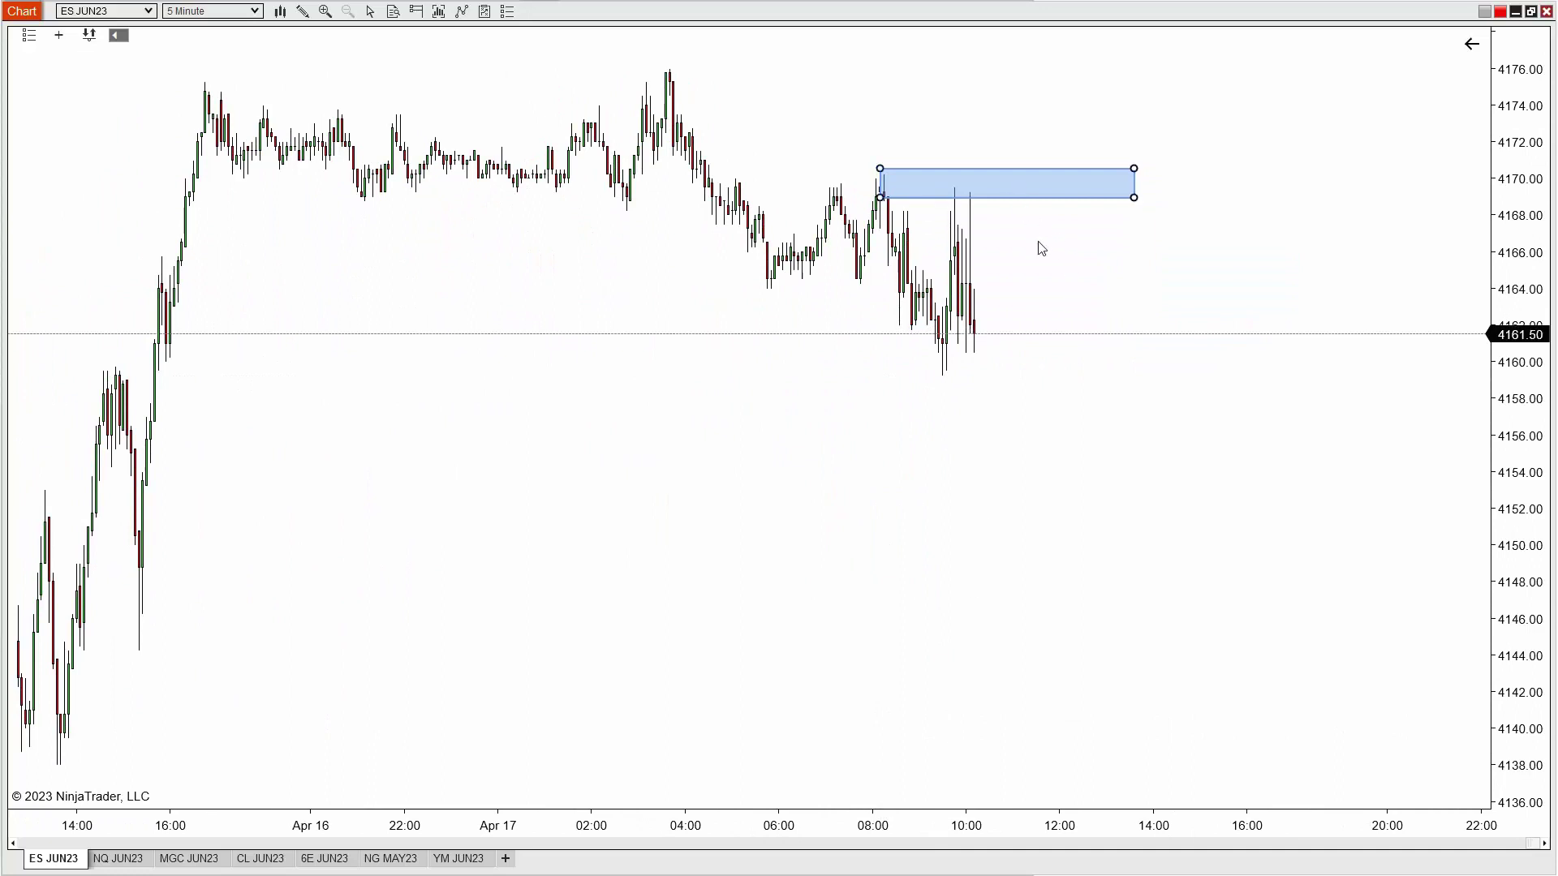
pyautogui.click(654, 441)
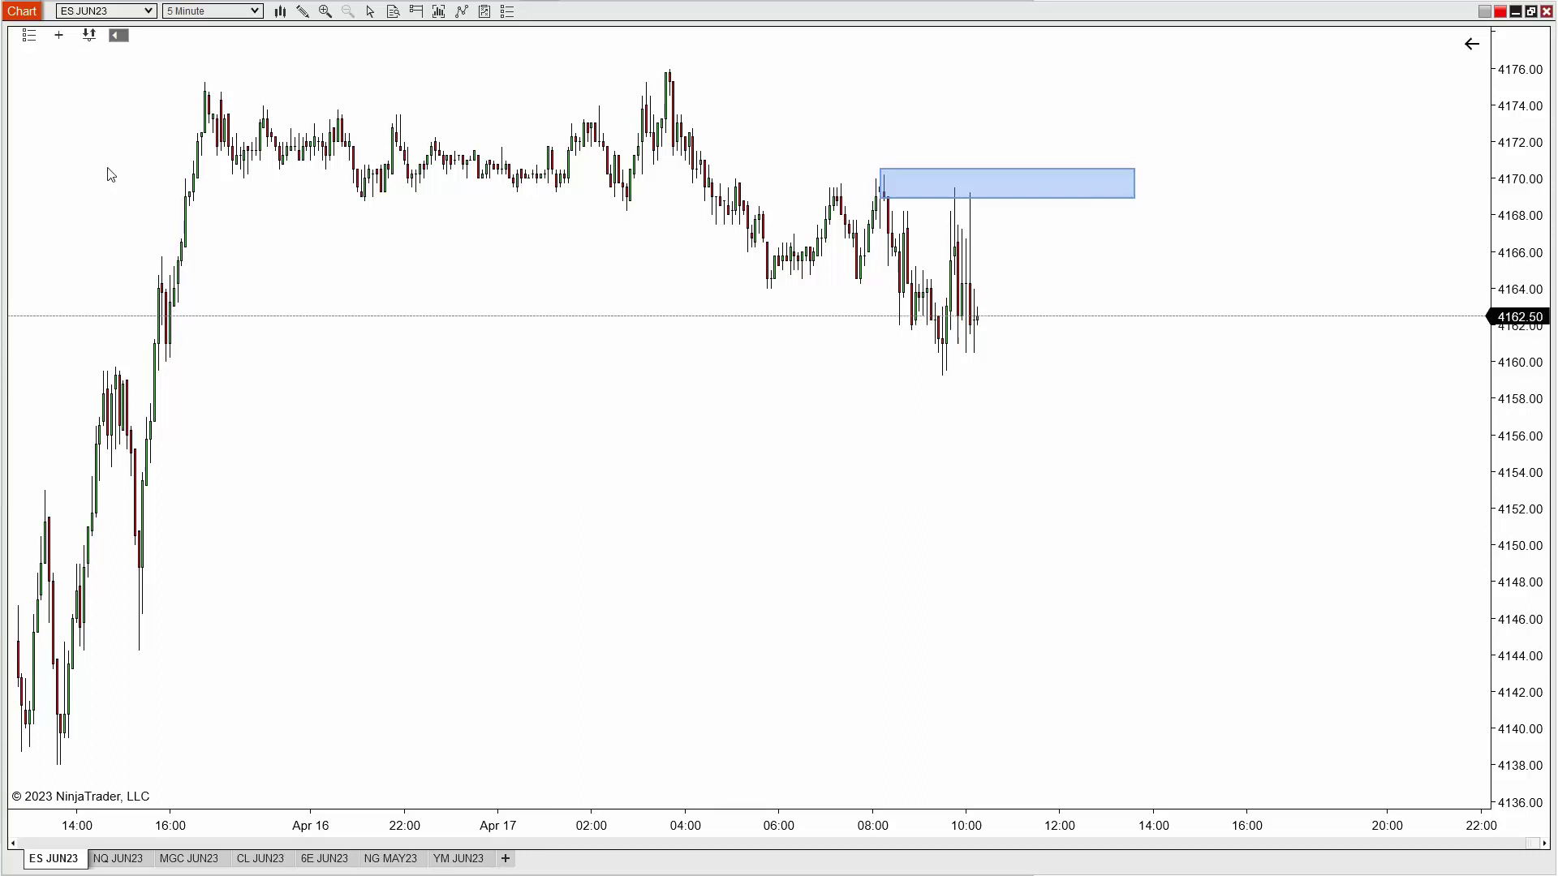
# - Switch the OCO Bracket and BE Trigger entry options off and back on
pyautogui.click(60, 36)
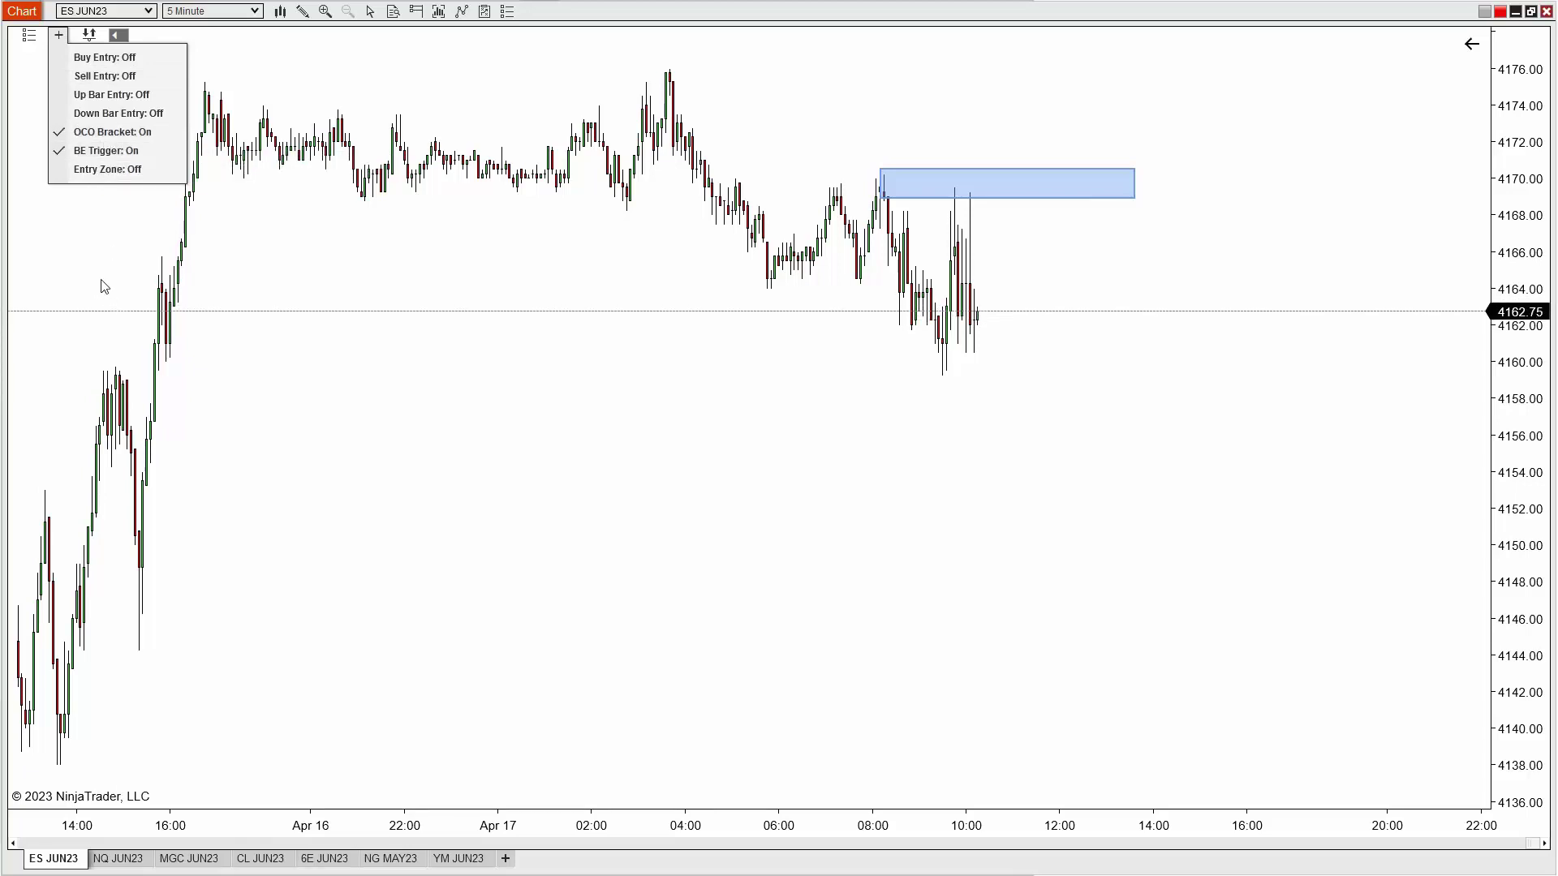
pyautogui.click(112, 132)
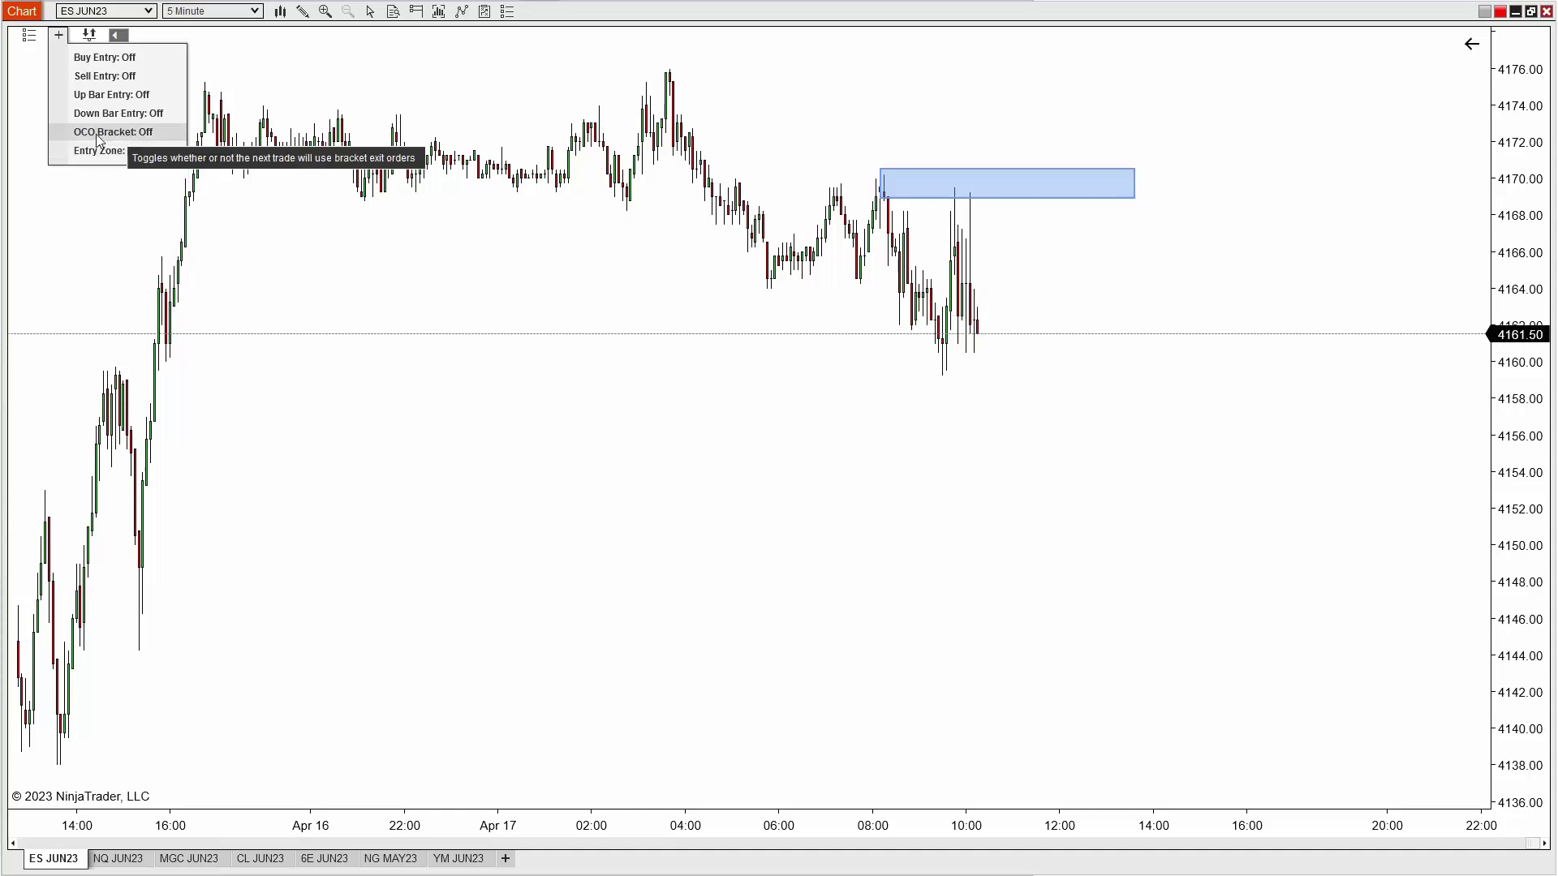
pyautogui.click(98, 137)
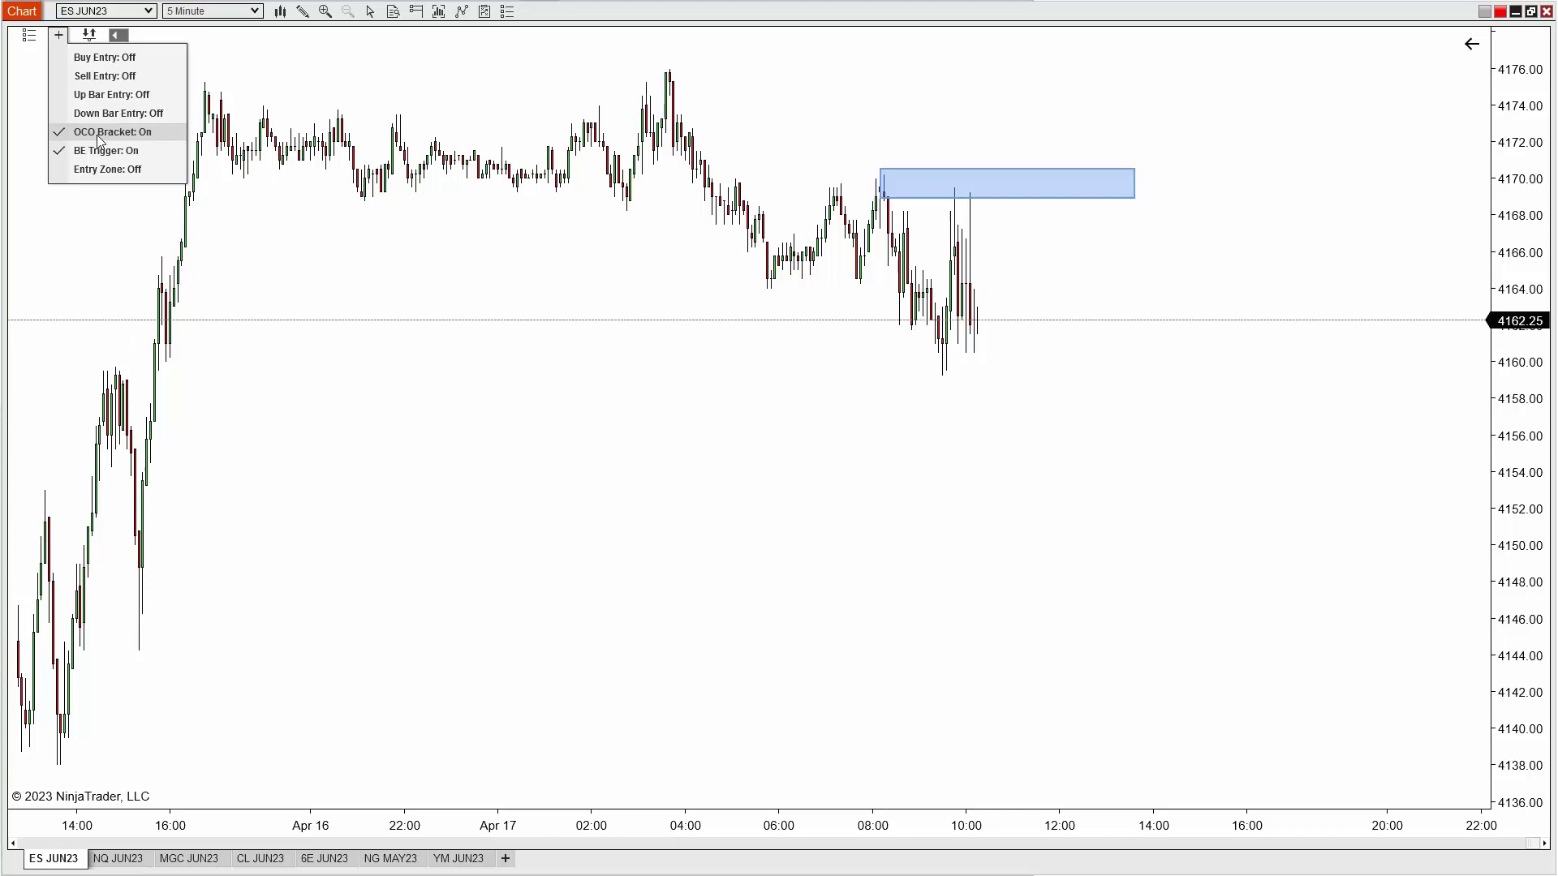
pyautogui.click(111, 154)
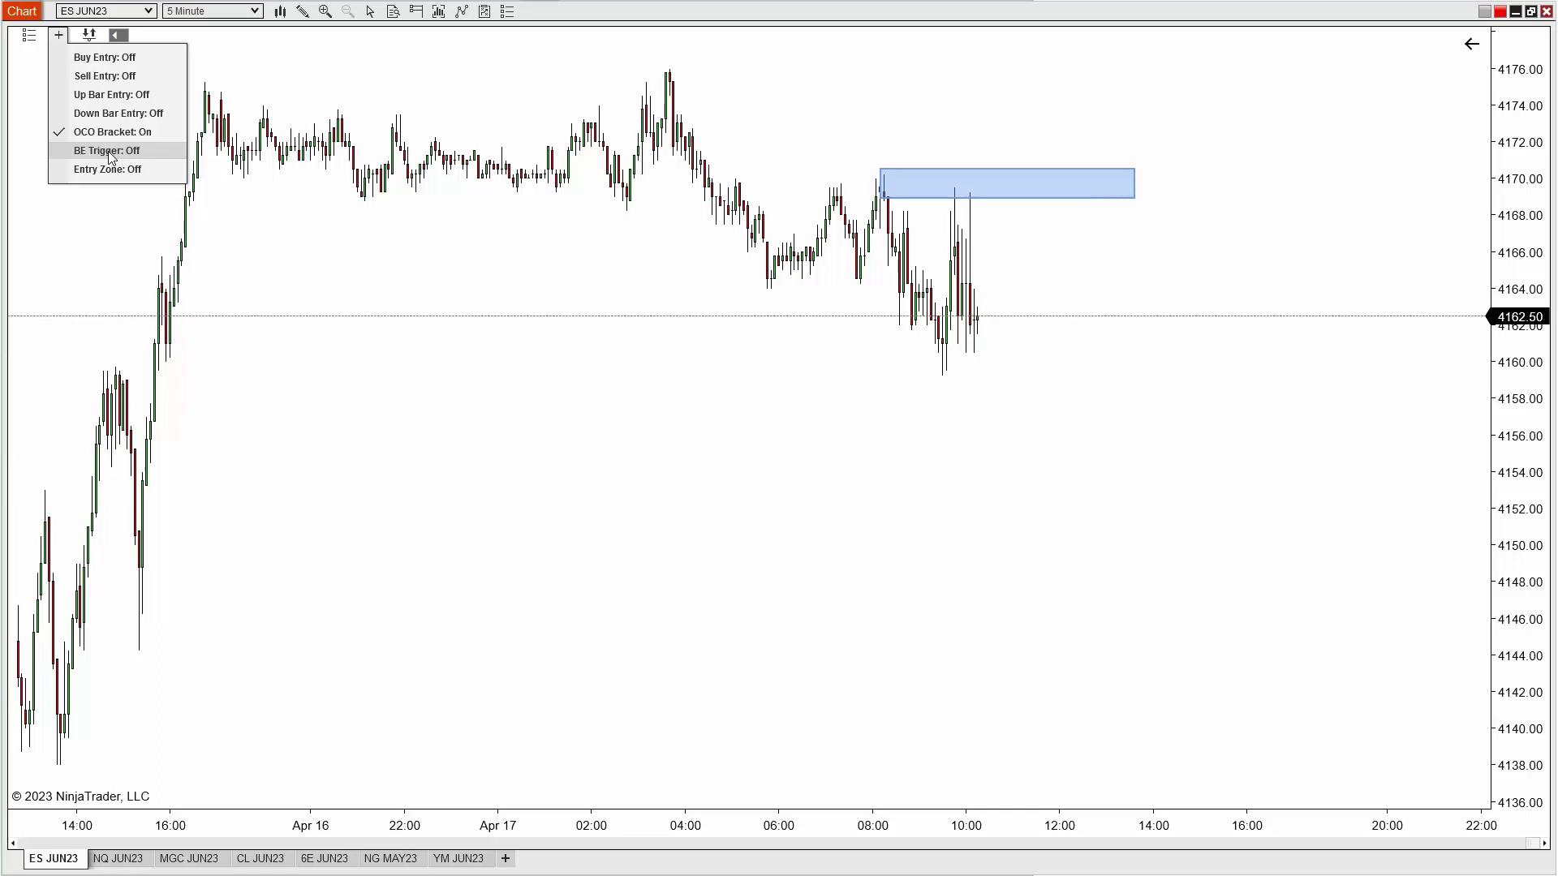
pyautogui.click(111, 154)
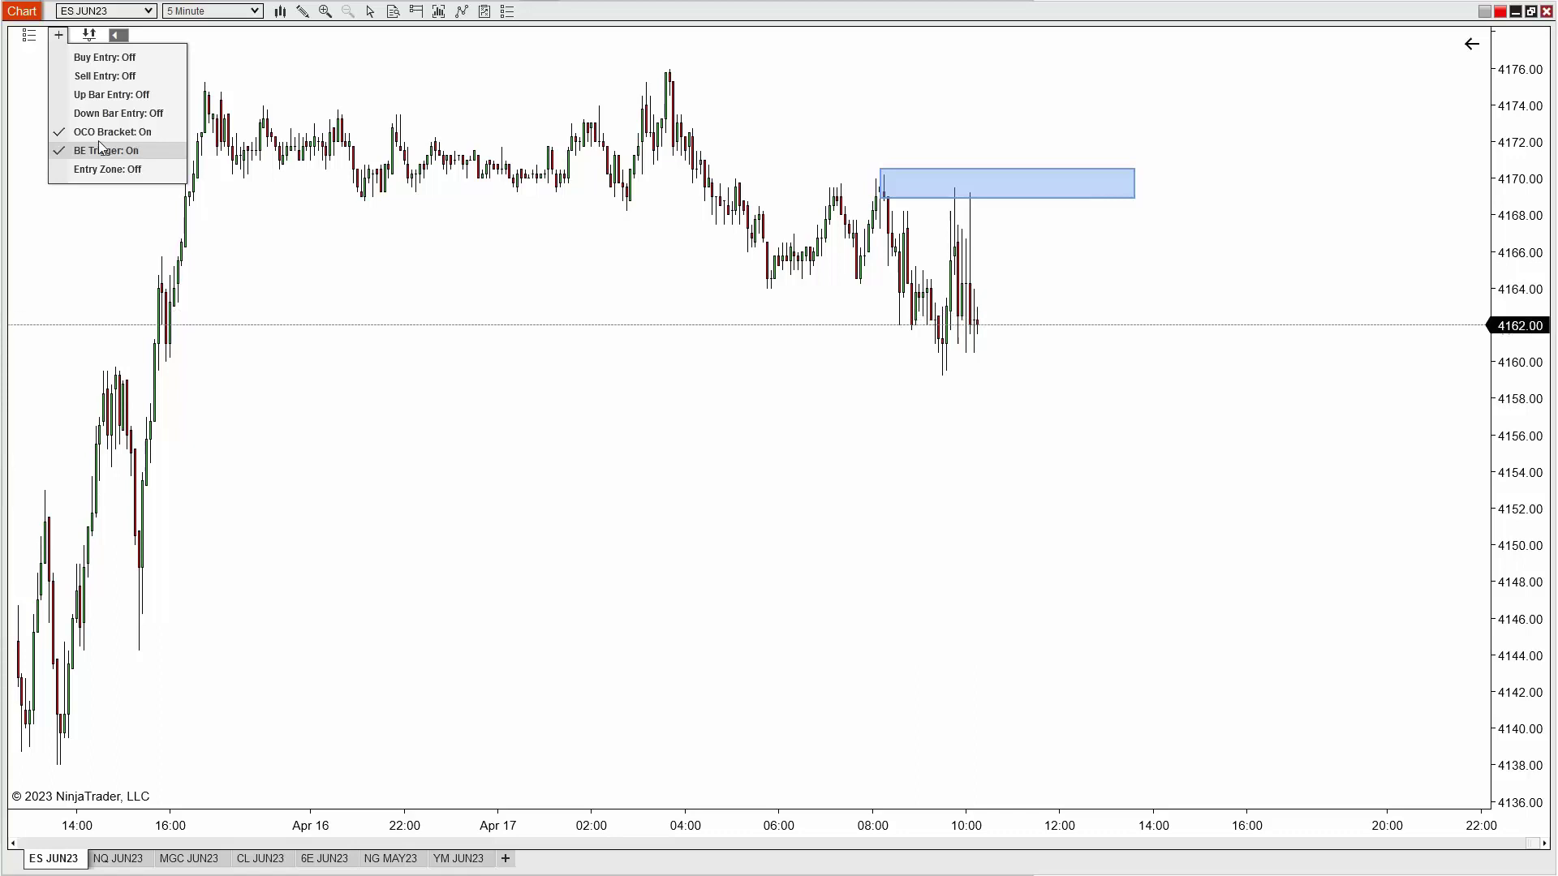
# - Enable Sell Entry, place the short entry at 4159.25 with its stop at 4169.75, and submit the orders
pyautogui.click(86, 78)
pyautogui.moveTo(859, 347); pyautogui.dragTo(879, 382)
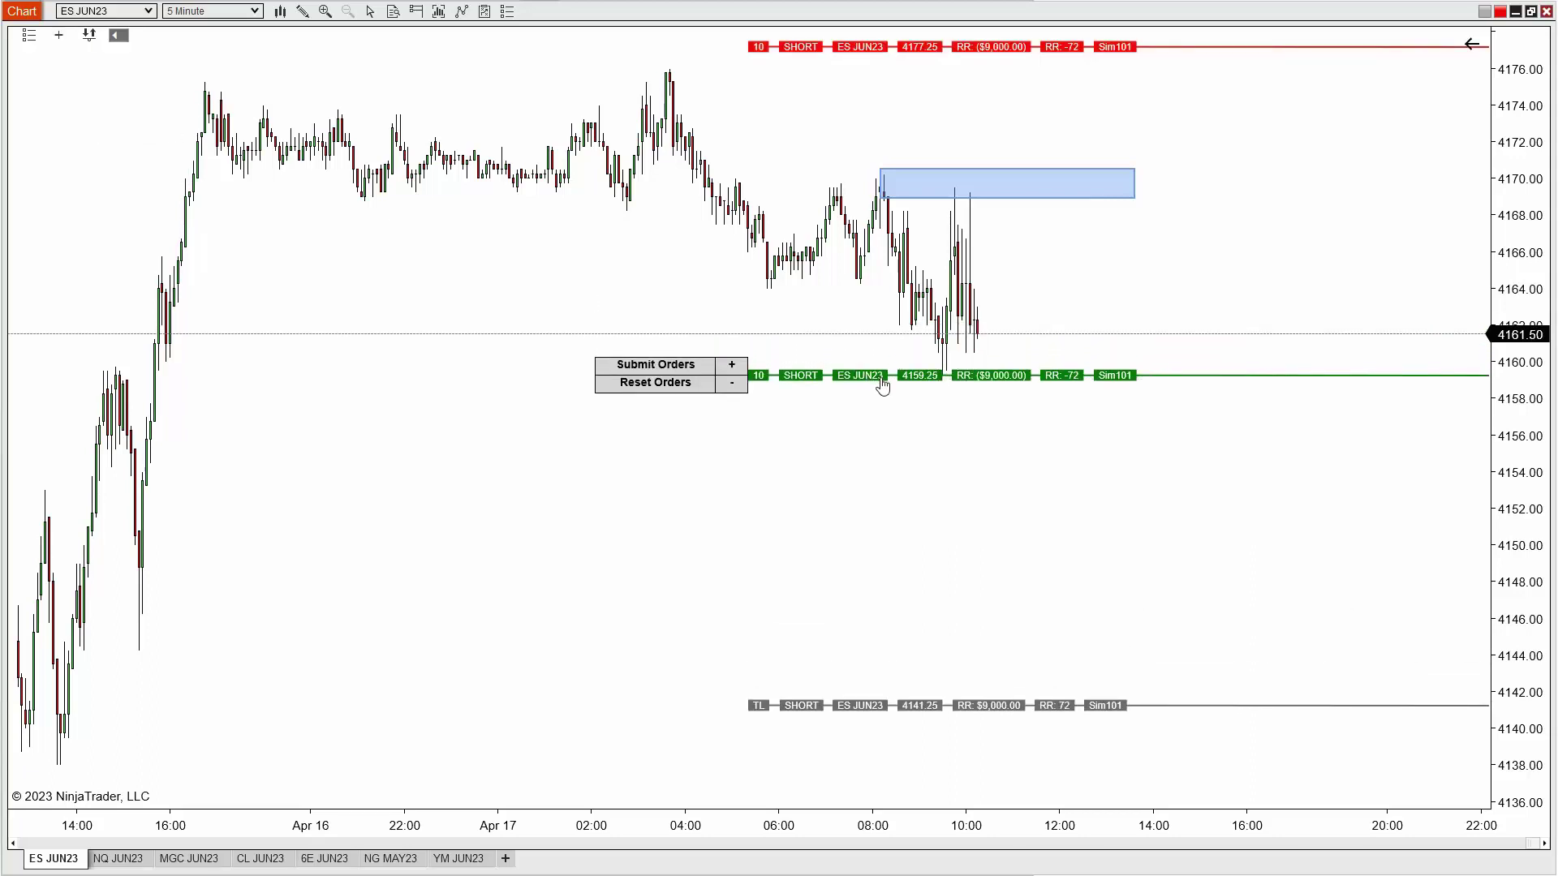
pyautogui.click(675, 371)
pyautogui.moveTo(971, 49); pyautogui.dragTo(1006, 183)
pyautogui.moveTo(934, 106); pyautogui.dragTo(1207, 108)
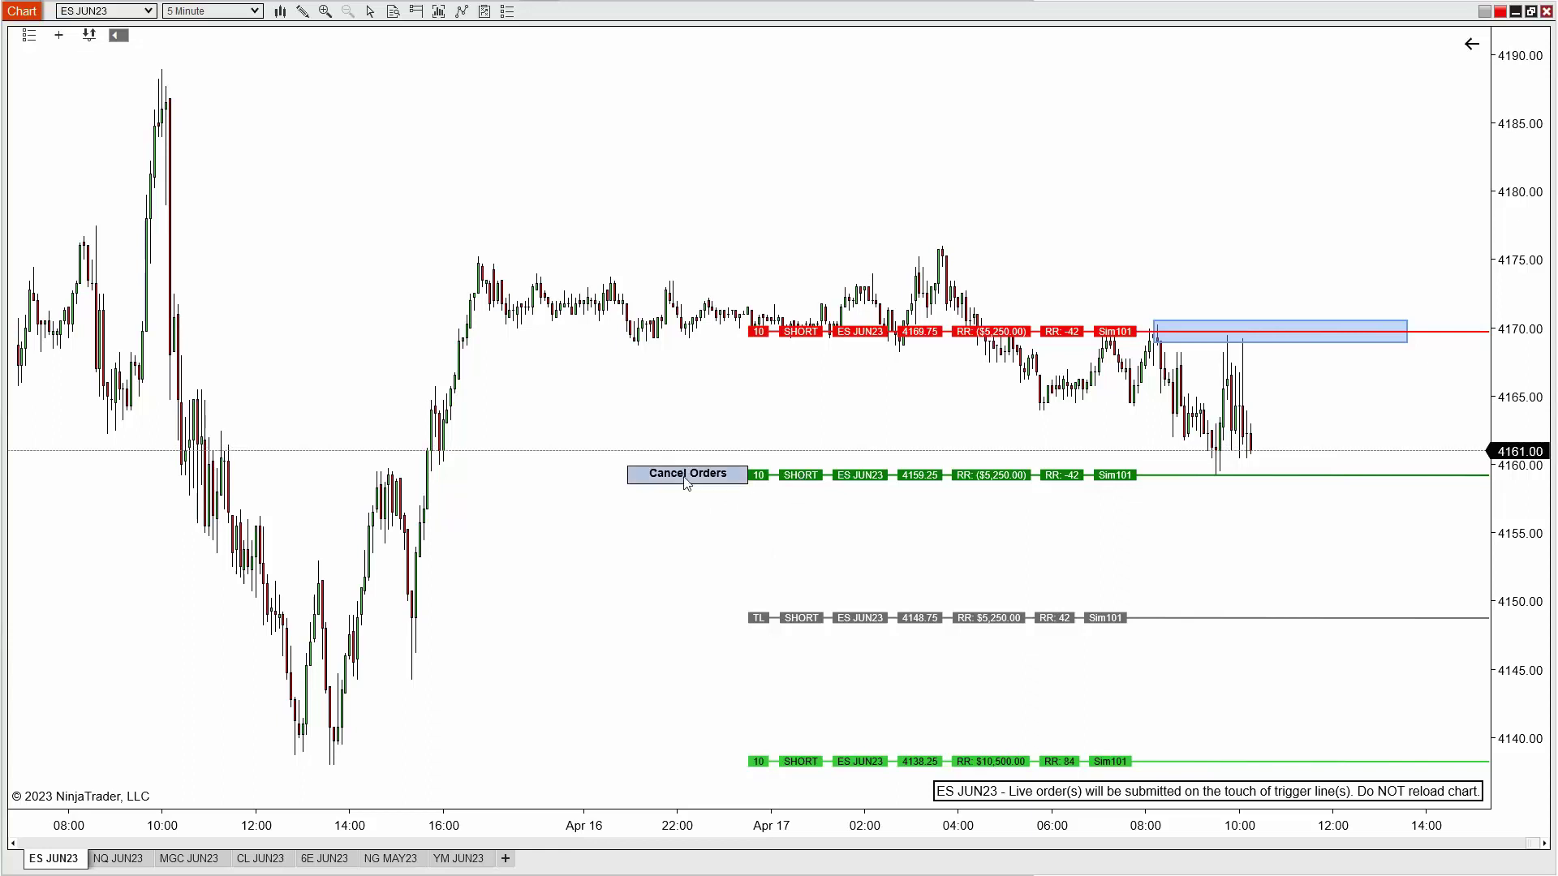
# - Cancel the pending short orders and step the quantity down to 9, up to 12 and back to 10 contracts
pyautogui.click(685, 479)
pyautogui.click(729, 485)
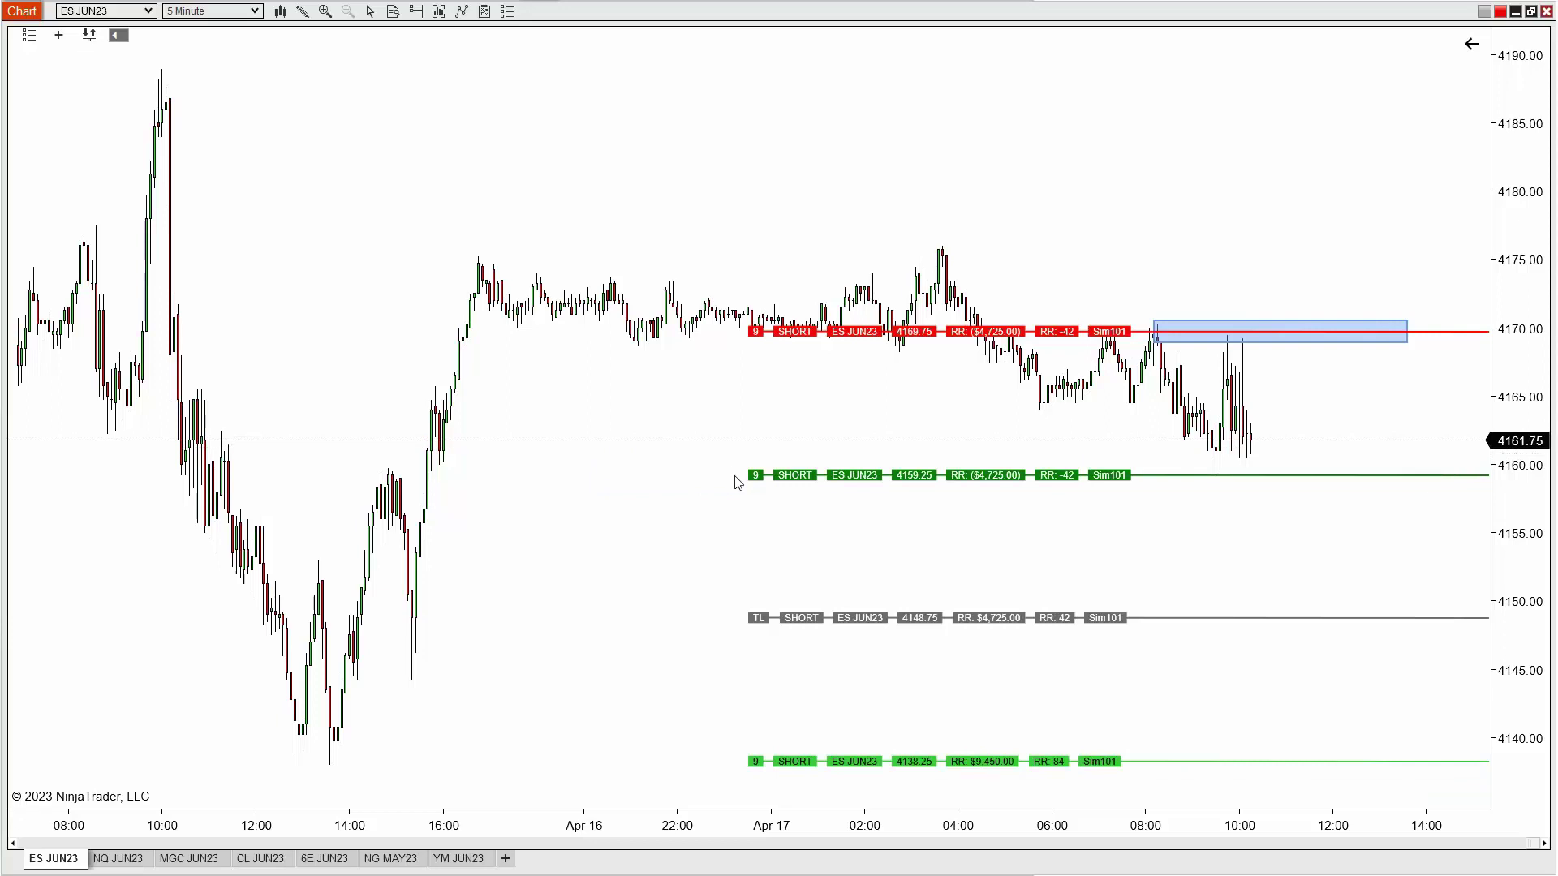
pyautogui.click(733, 465)
pyautogui.click(733, 465)
pyautogui.click(733, 465)
pyautogui.click(735, 488)
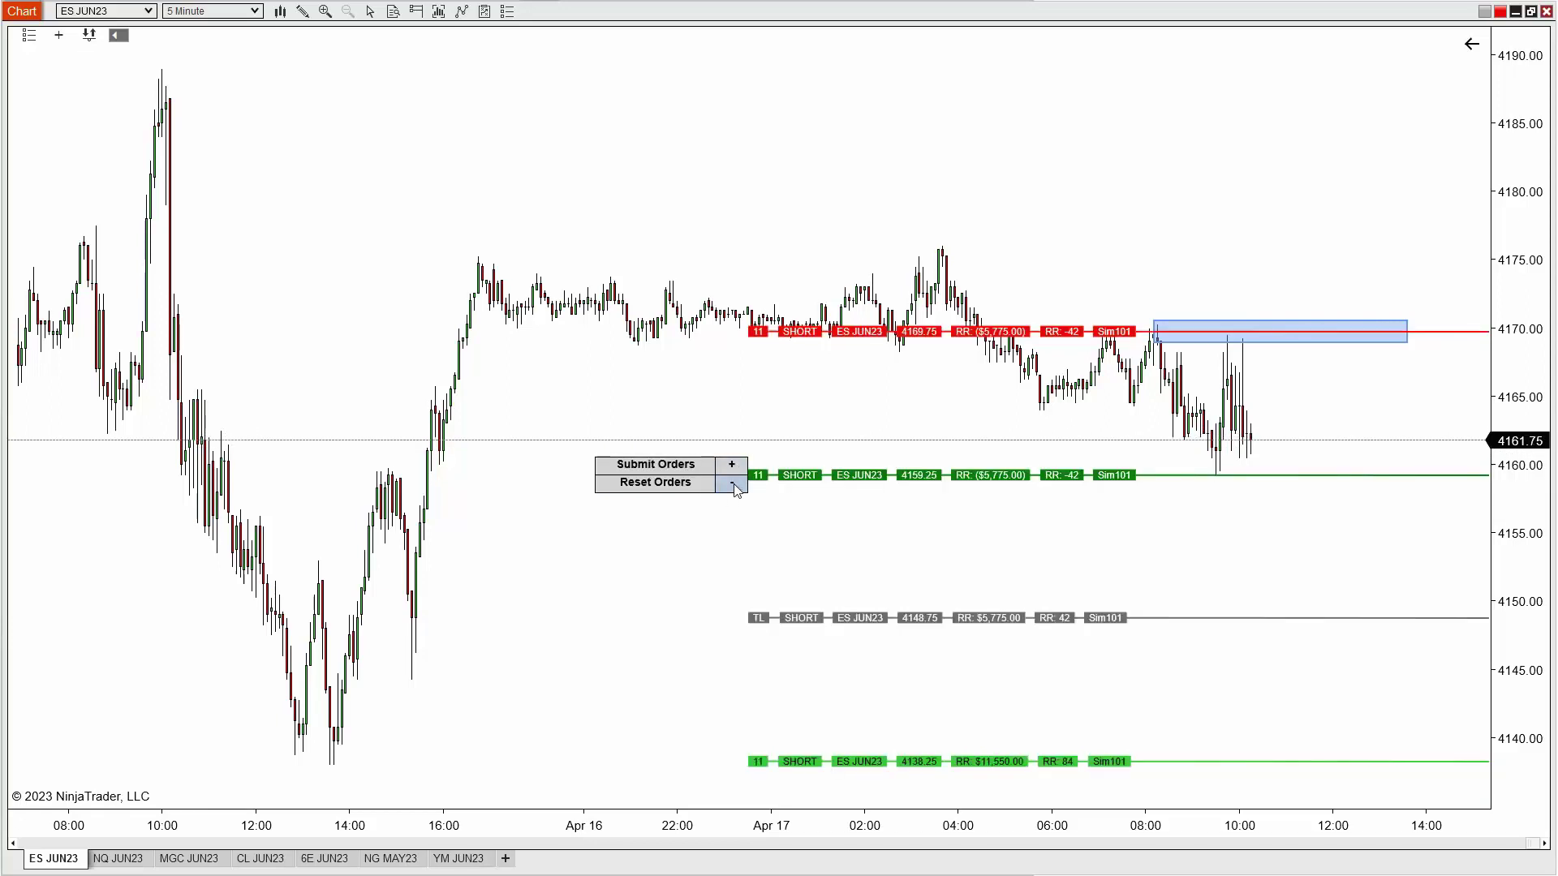
pyautogui.click(735, 488)
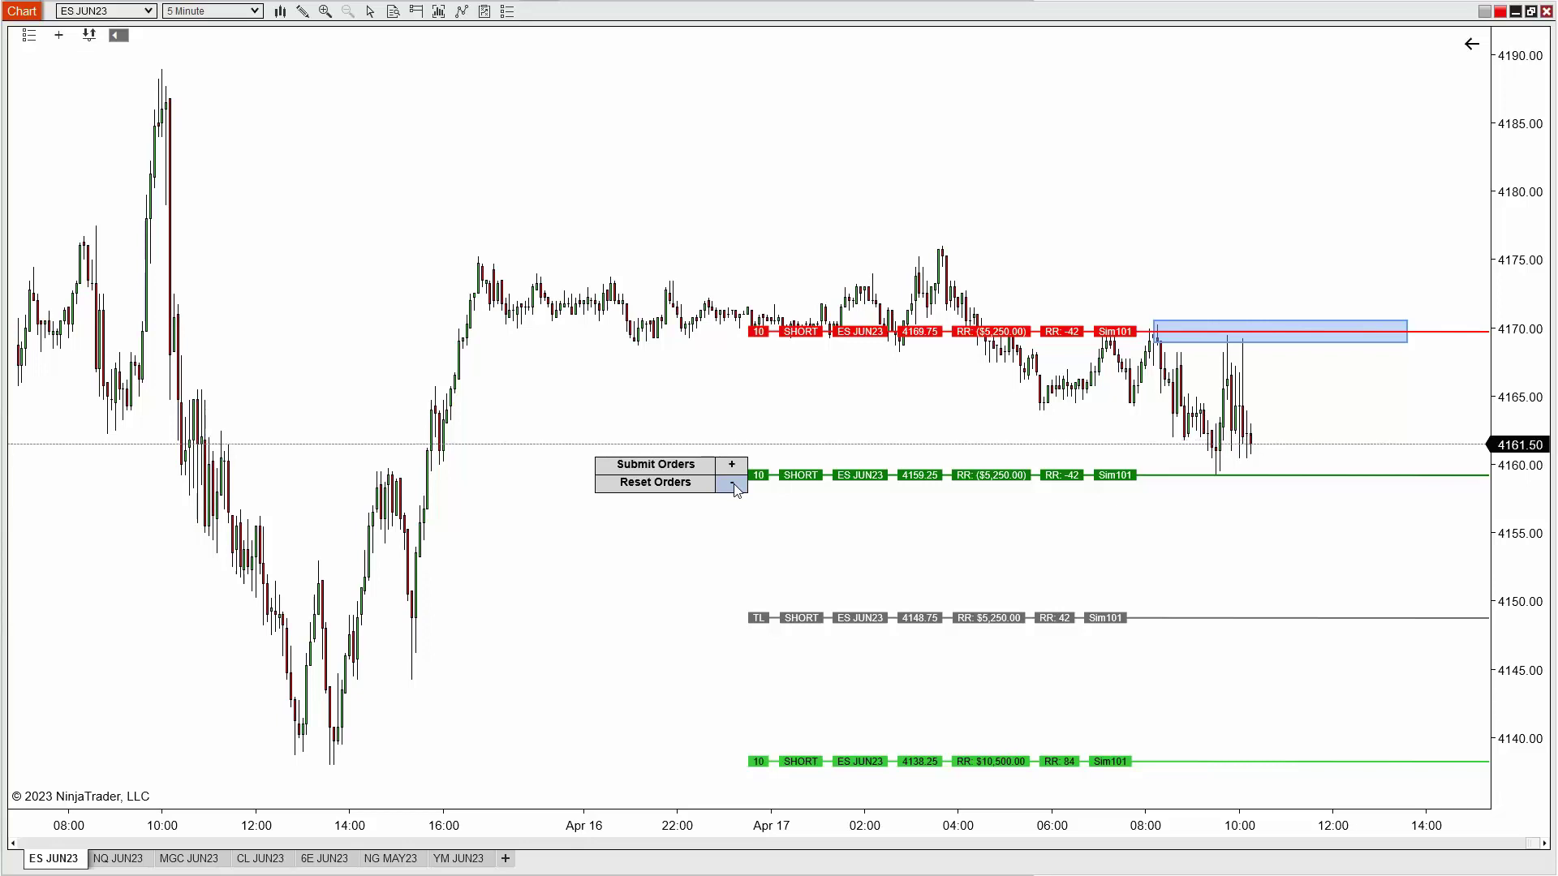
# - Raise the short order quantity to 12 contracts, lower it back to 10 and submit the orders
pyautogui.click(739, 469)
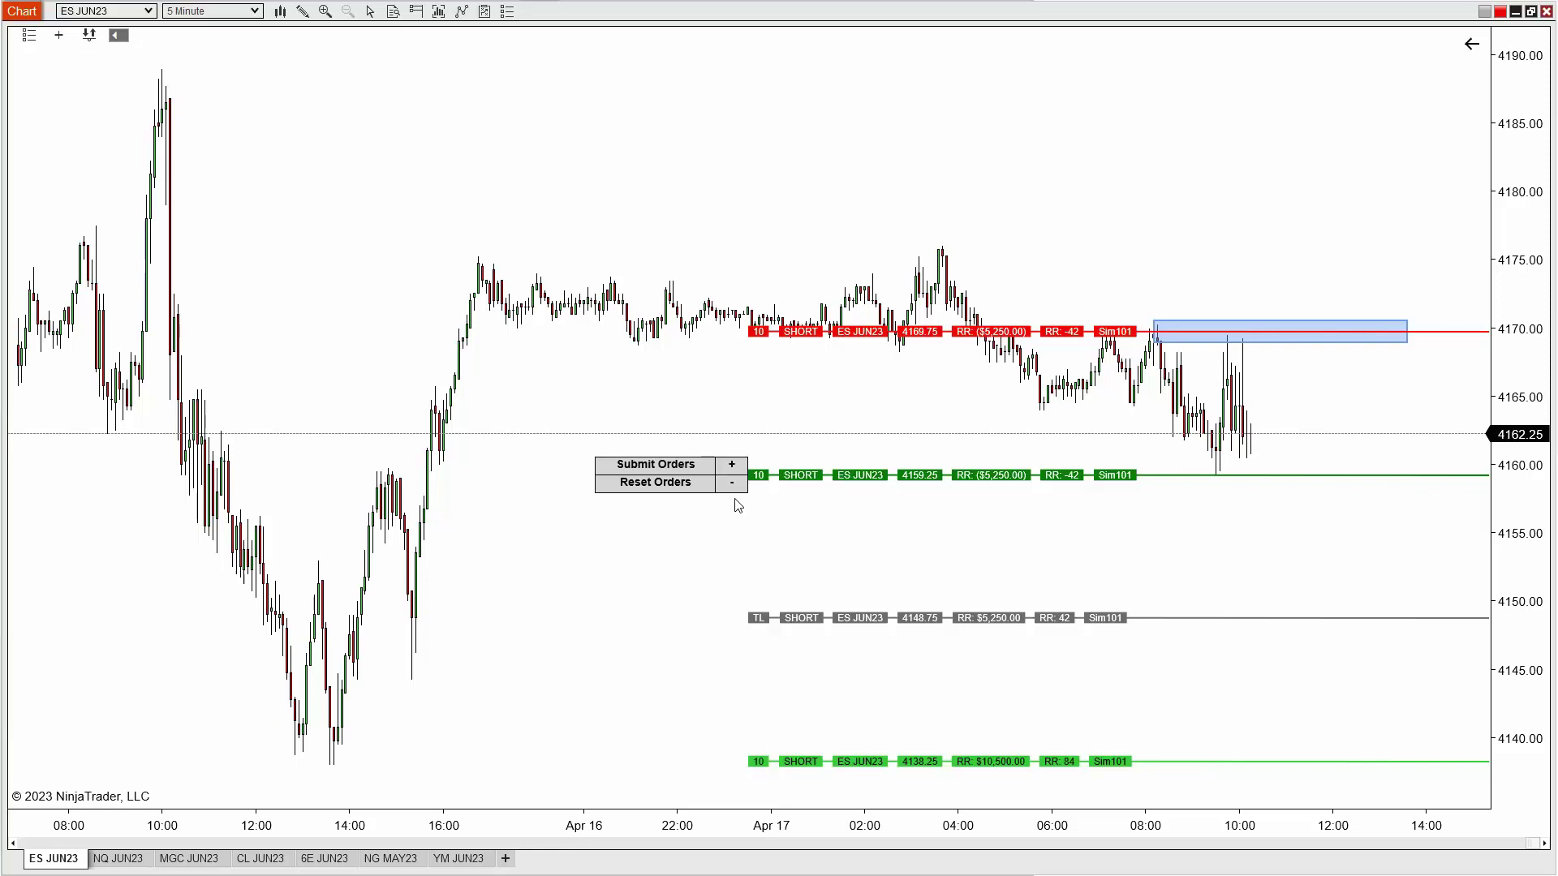
pyautogui.click(733, 467)
pyautogui.click(733, 466)
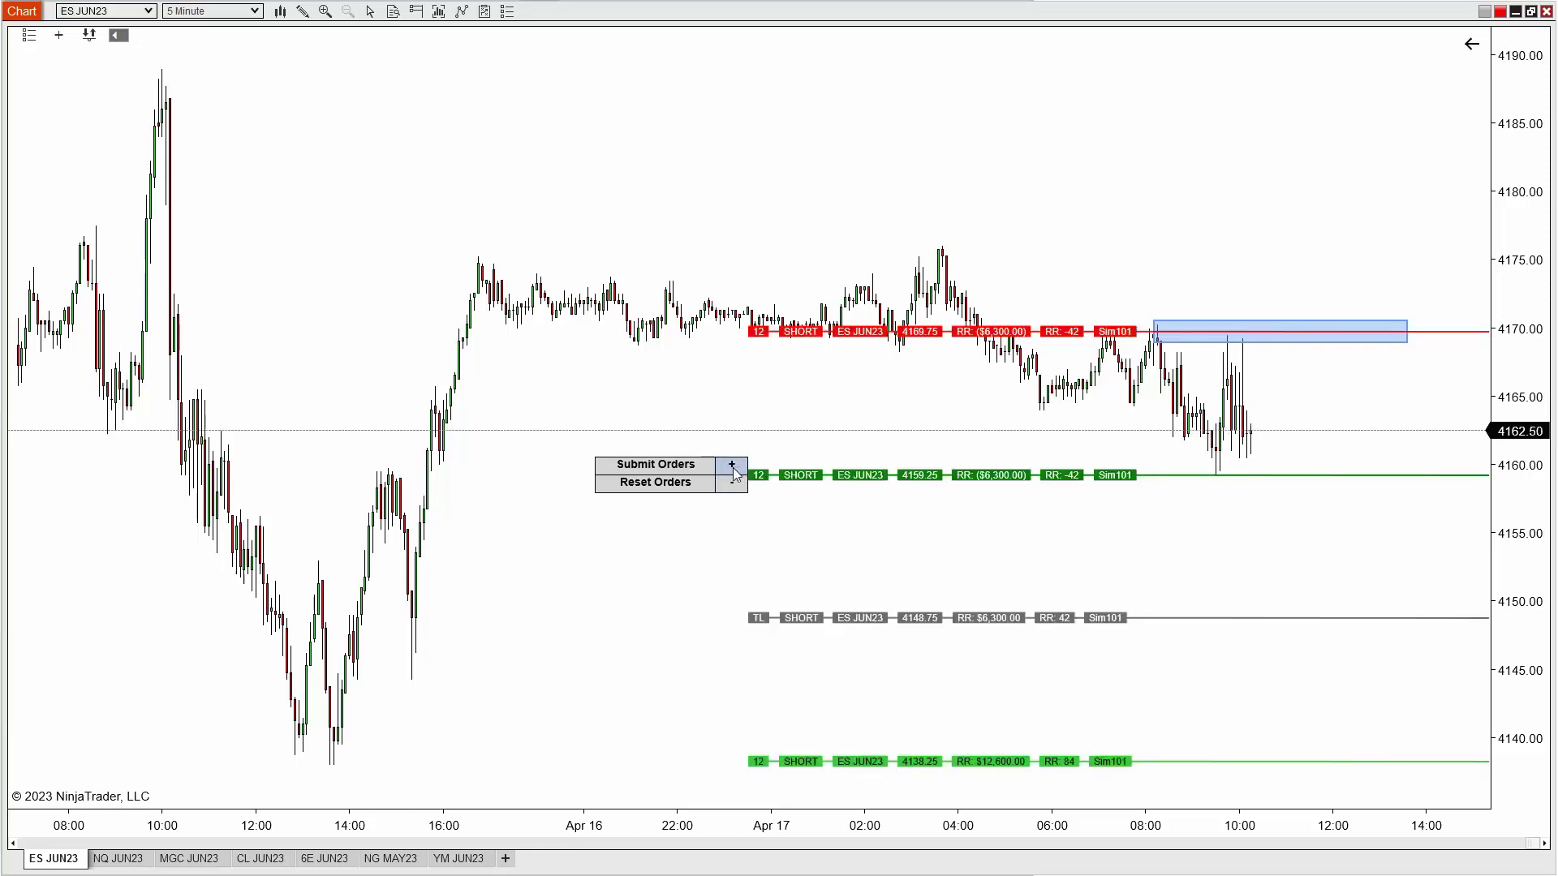
pyautogui.click(733, 485)
pyautogui.click(735, 487)
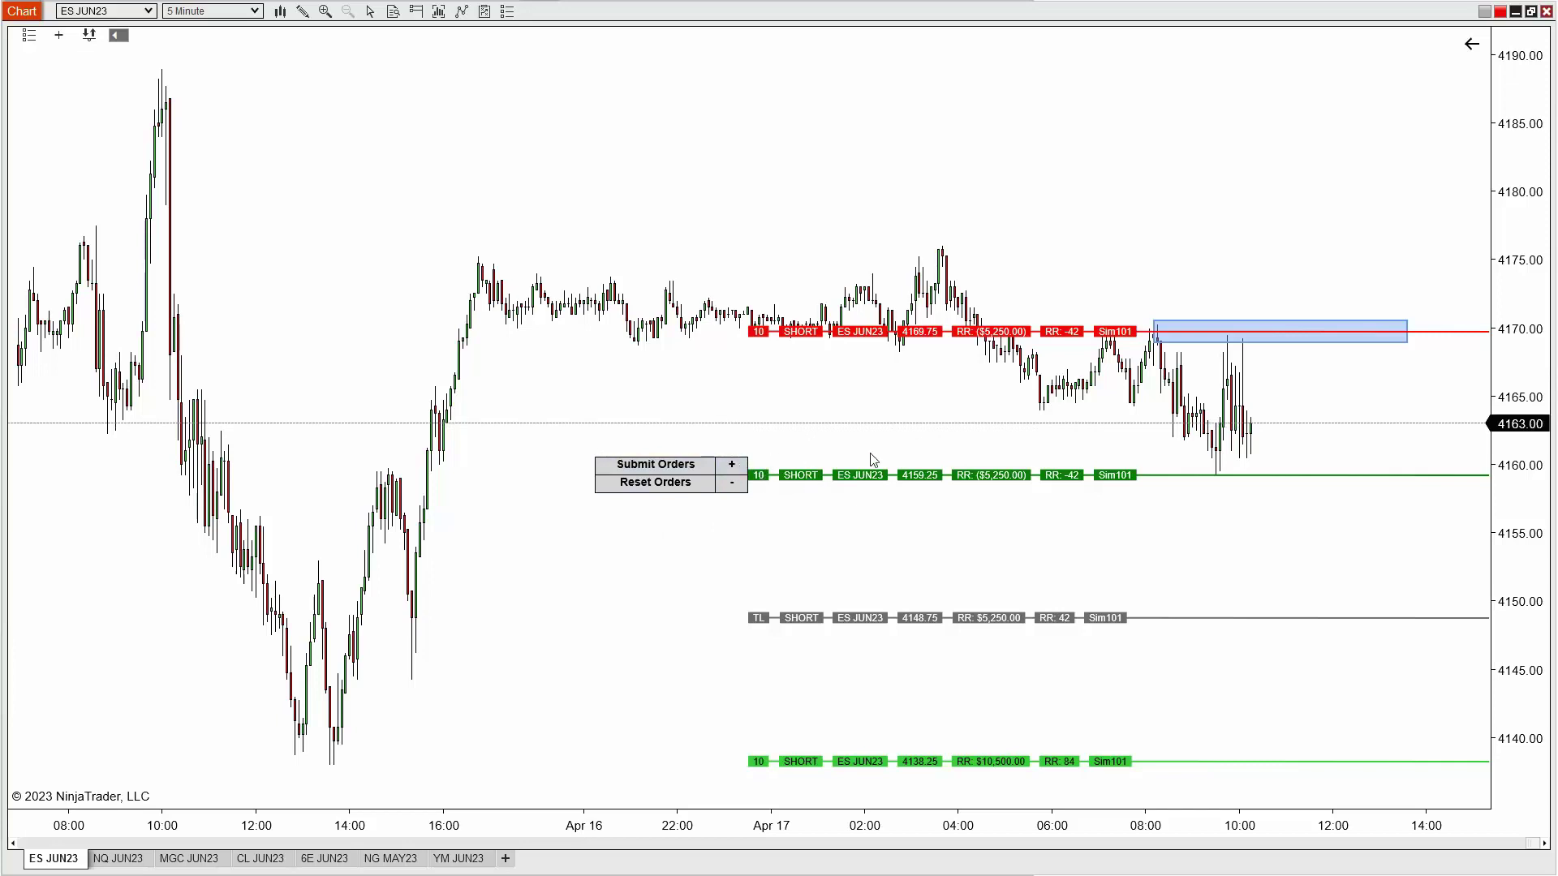
pyautogui.click(677, 467)
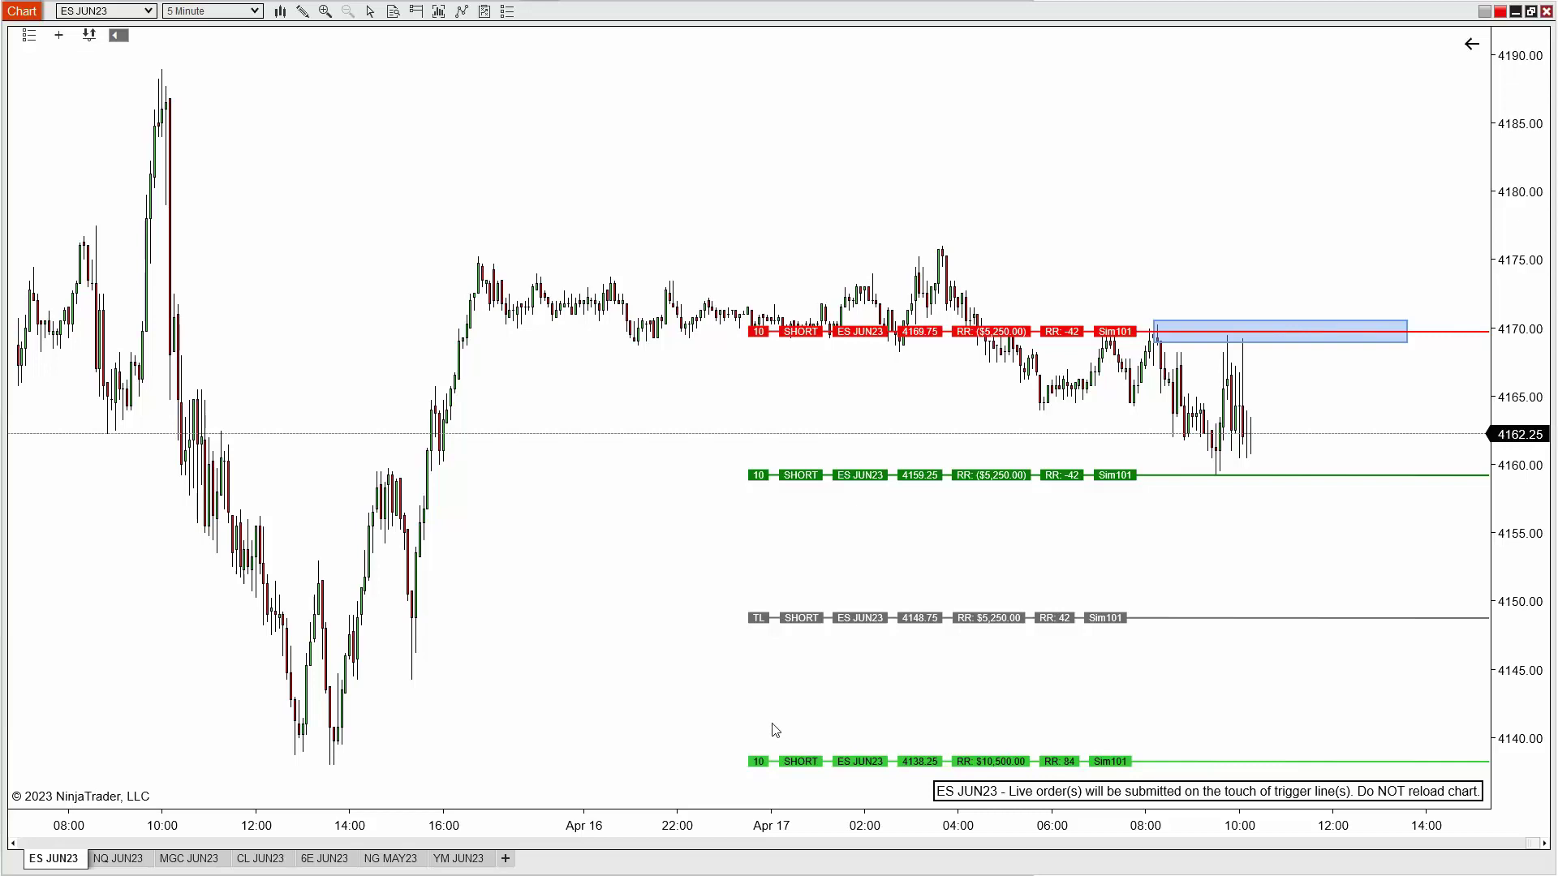
# - Move the short setup's trigger line to 4150.75 and its profit target to 4147.50, readjusting the target to 4137.75
pyautogui.moveTo(490, 694); pyautogui.dragTo(1231, 696)
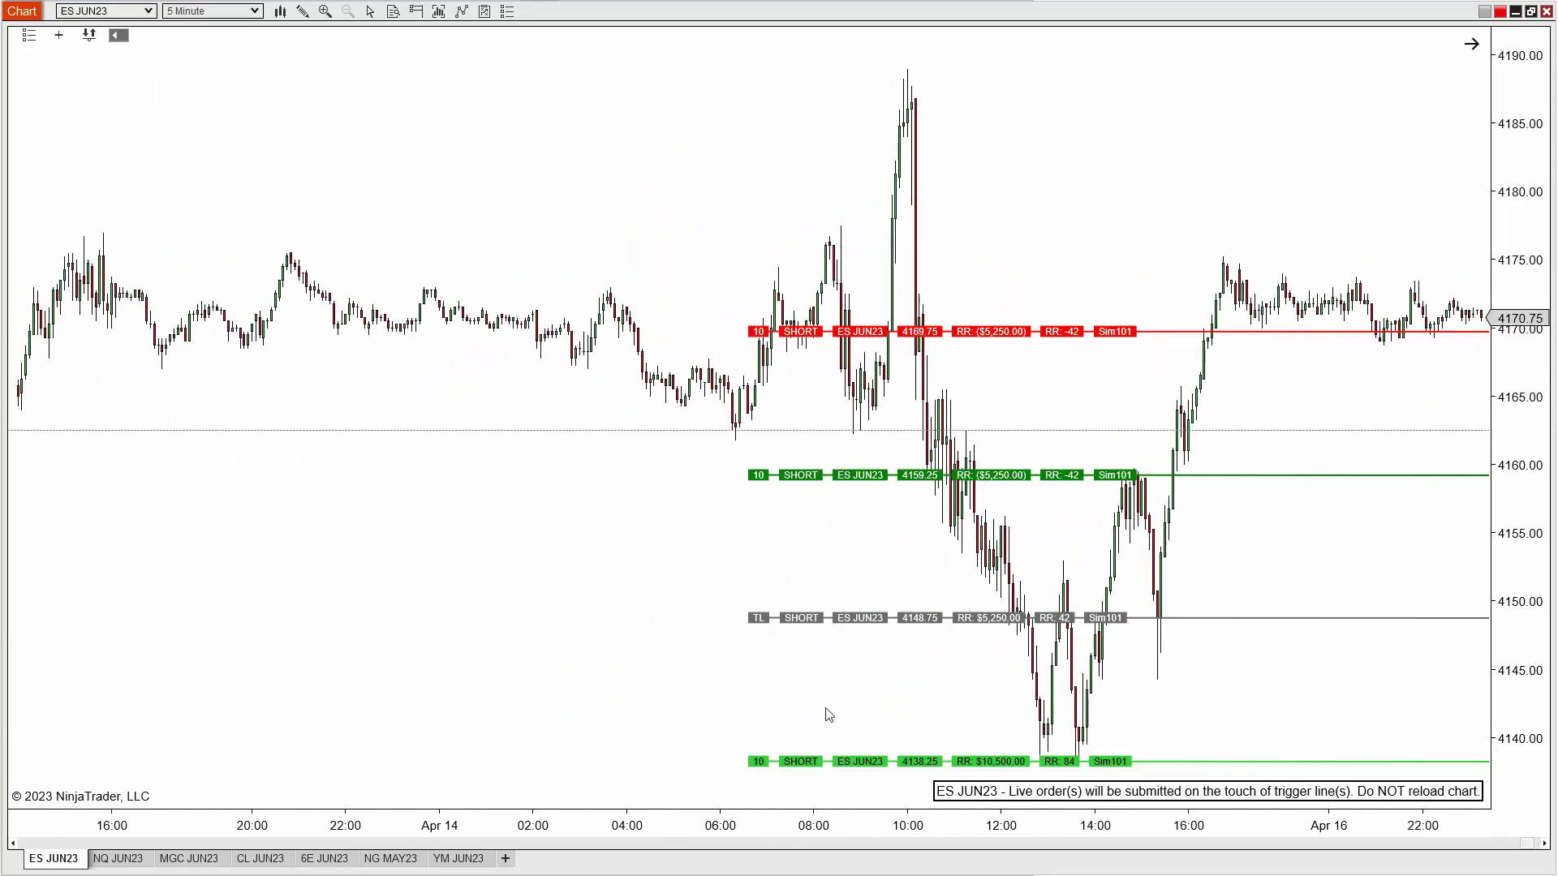
pyautogui.moveTo(873, 619)
pyautogui.mouseDown()
pyautogui.moveTo(886, 600)
pyautogui.moveTo(1279, 597)
pyautogui.mouseUp()
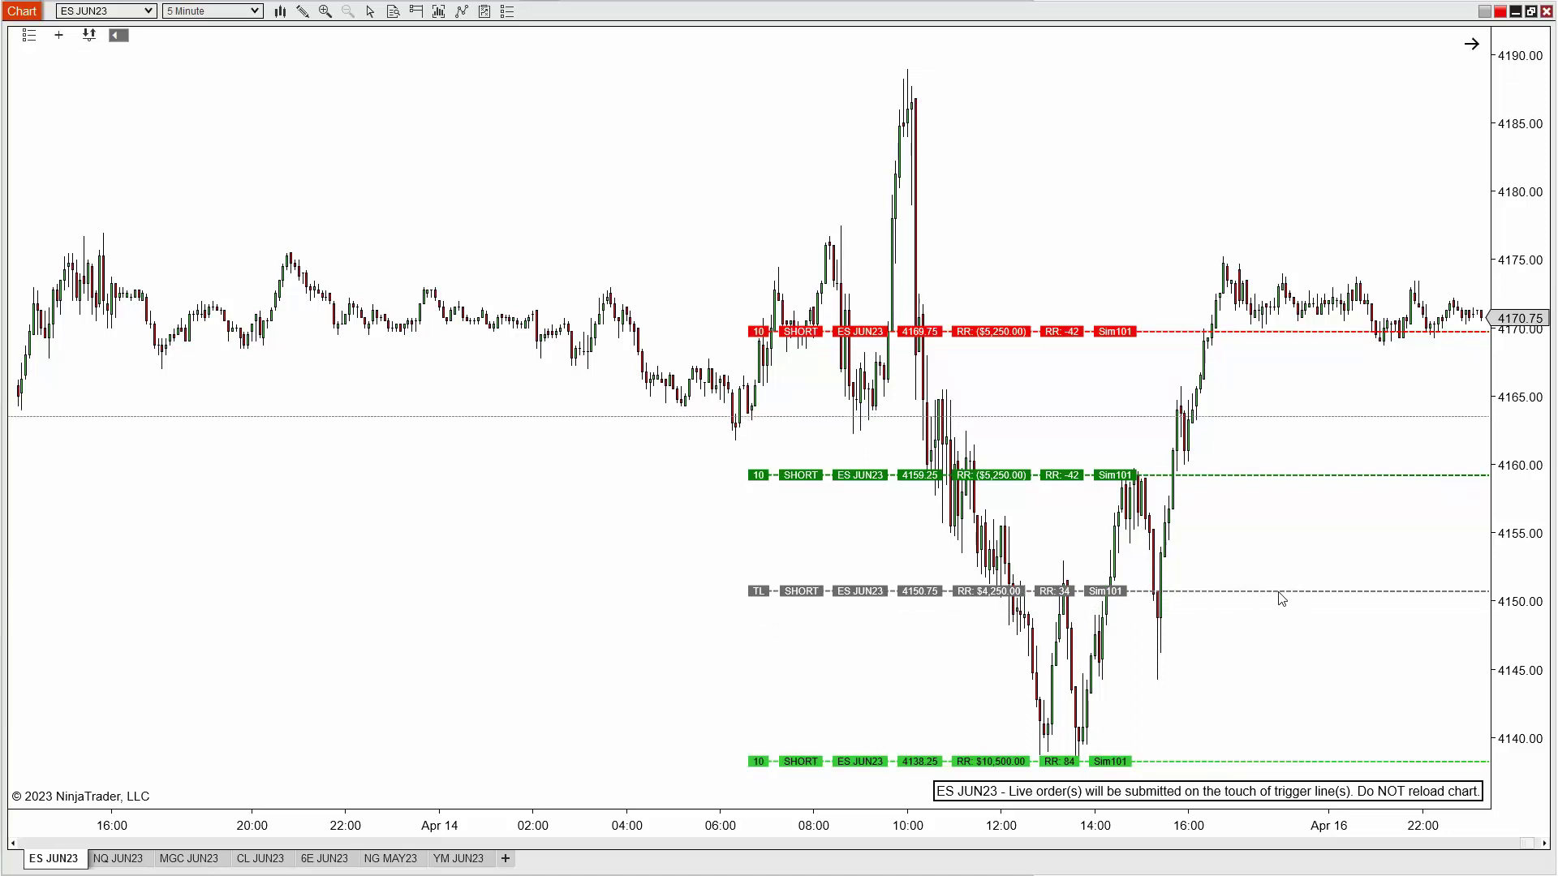
pyautogui.moveTo(872, 761); pyautogui.dragTo(904, 637)
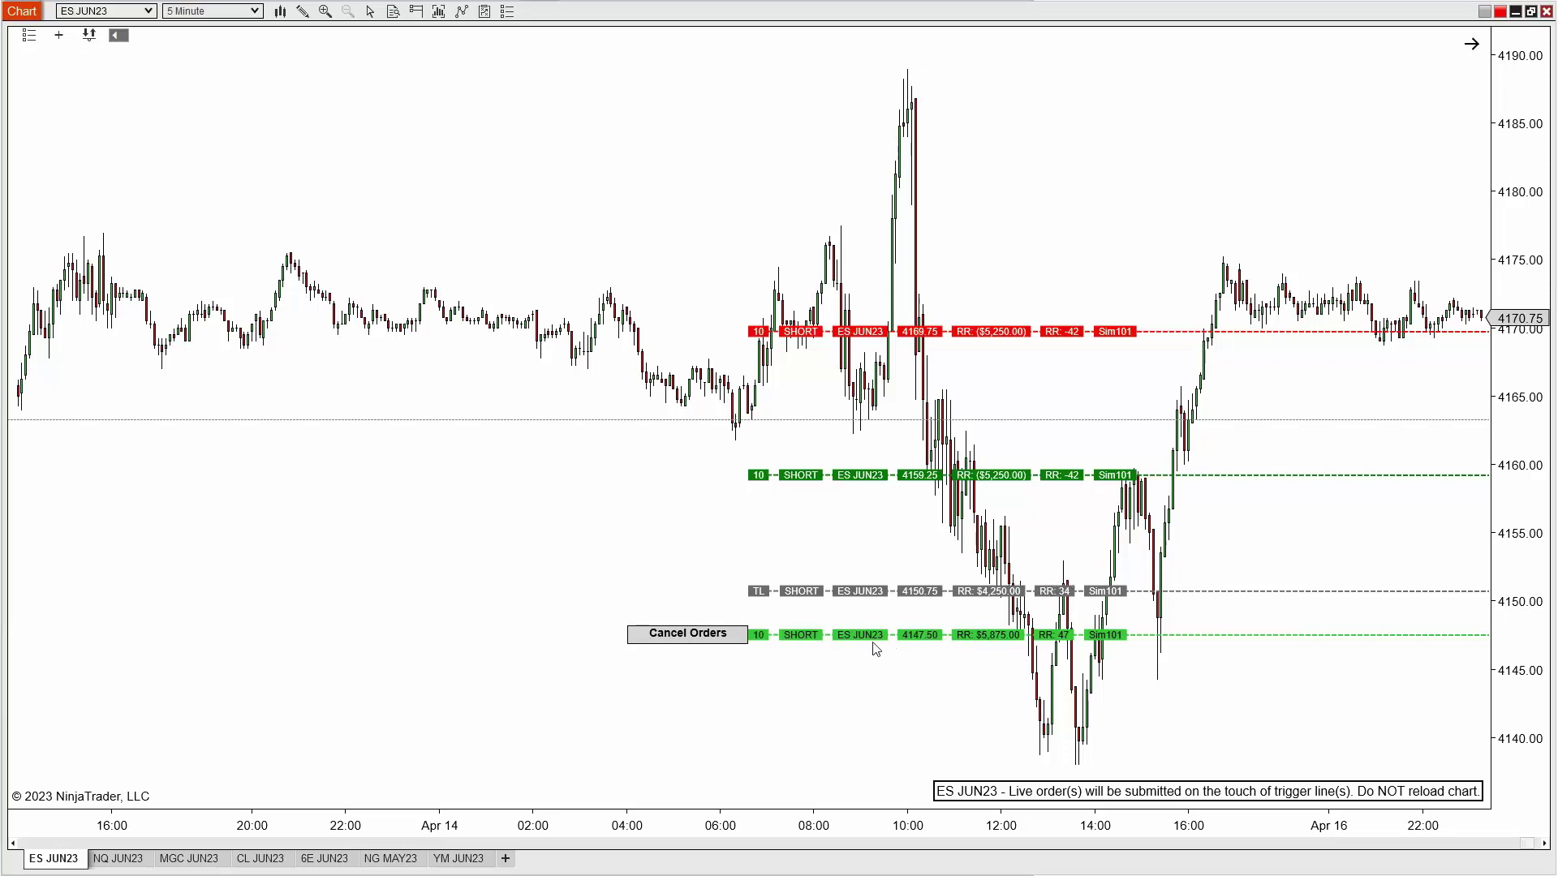
pyautogui.moveTo(875, 643); pyautogui.dragTo(879, 776)
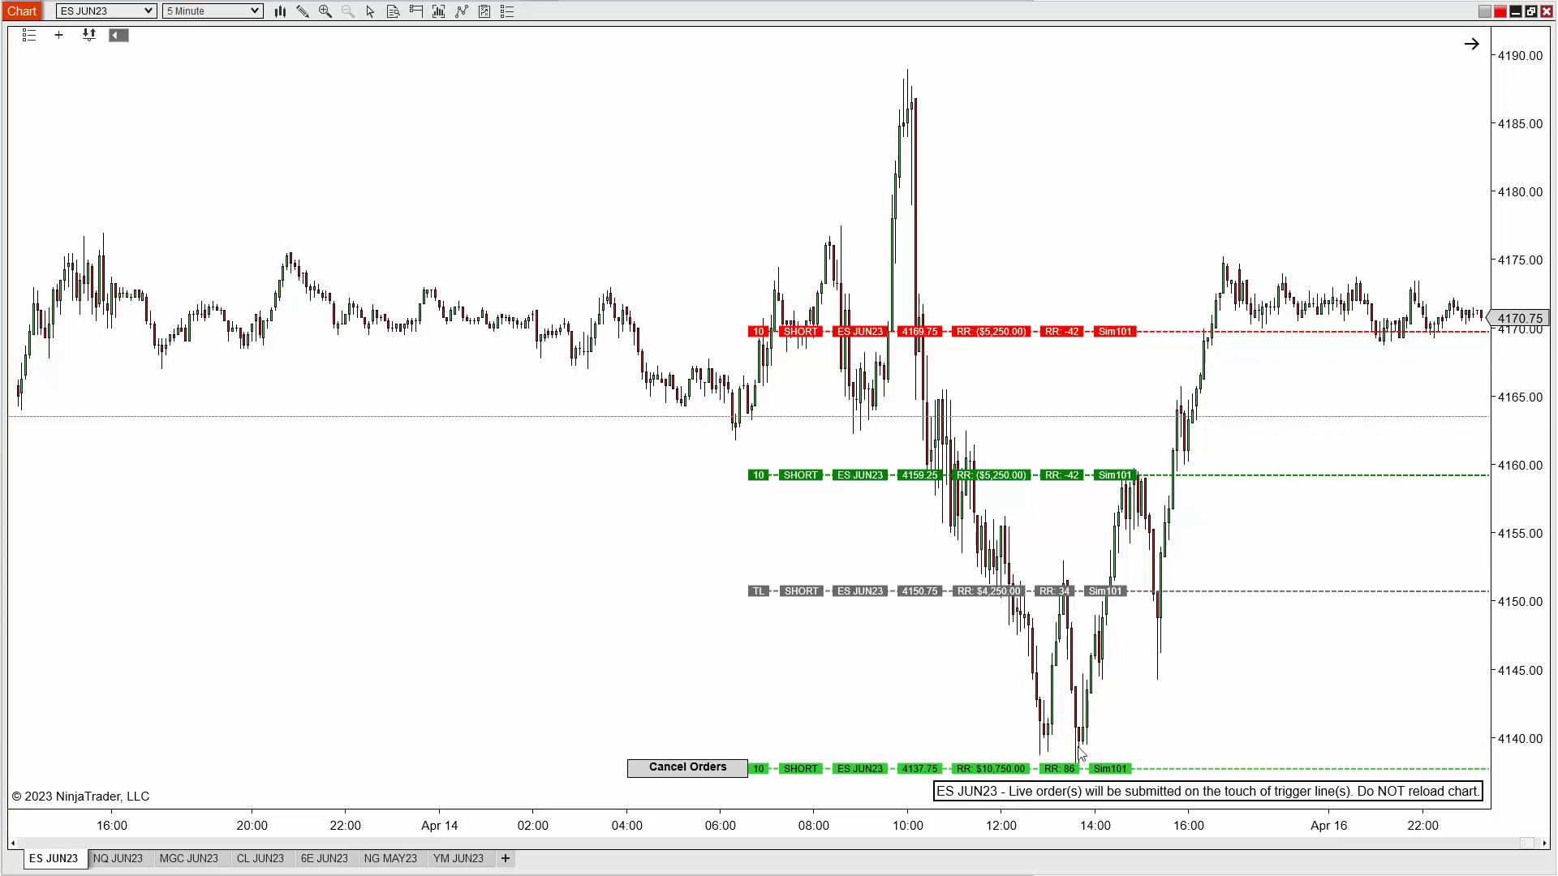
pyautogui.moveTo(1349, 675); pyautogui.dragTo(514, 690)
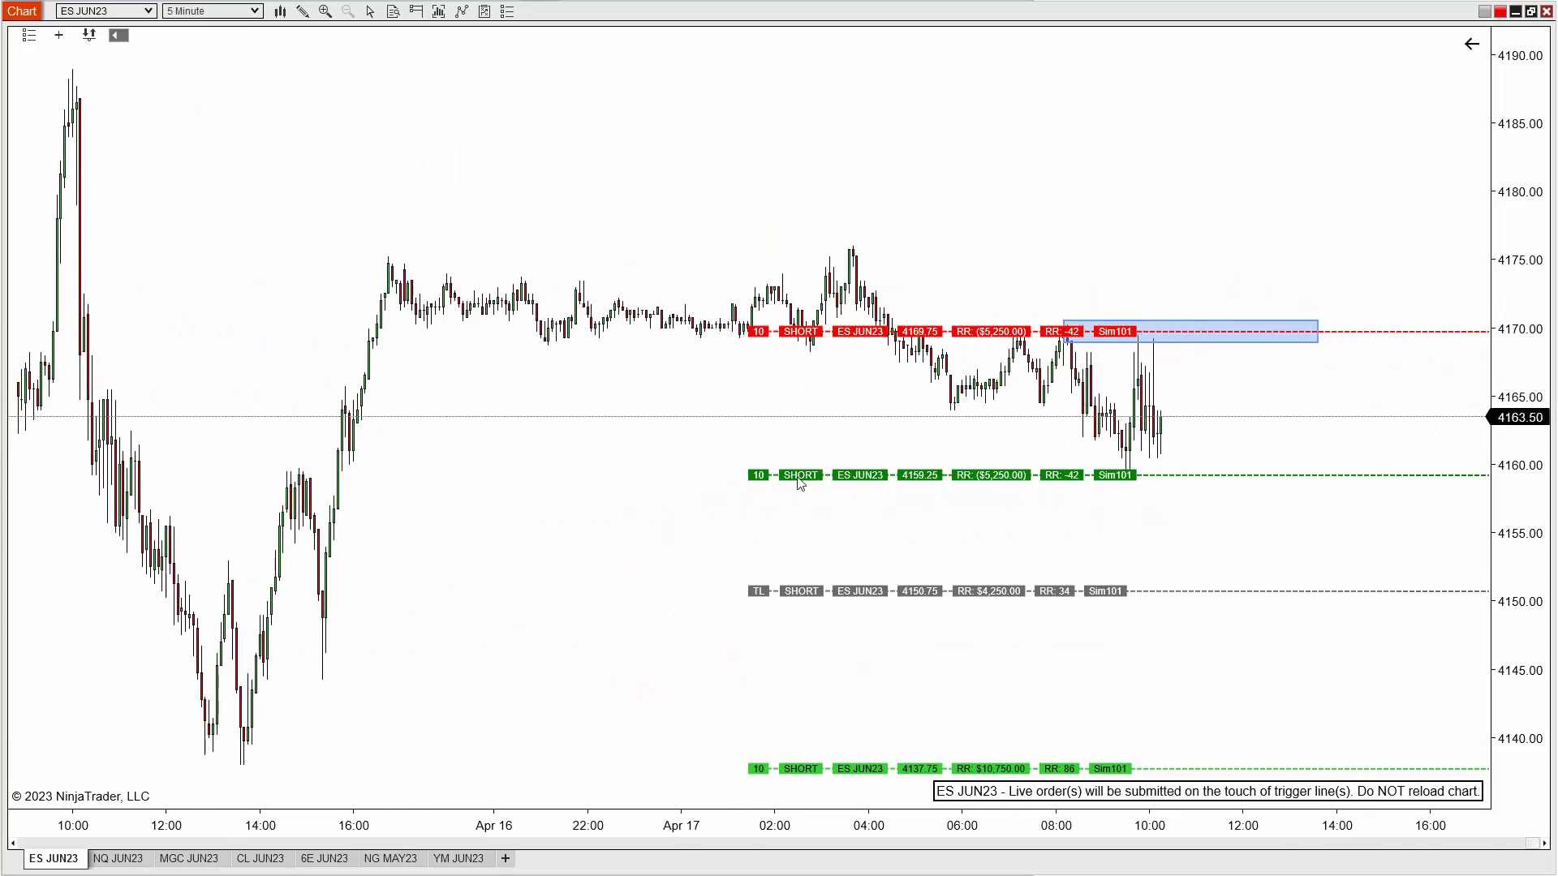
# - Cancel the pending short orders and reset their lines
pyautogui.moveTo(800, 484)
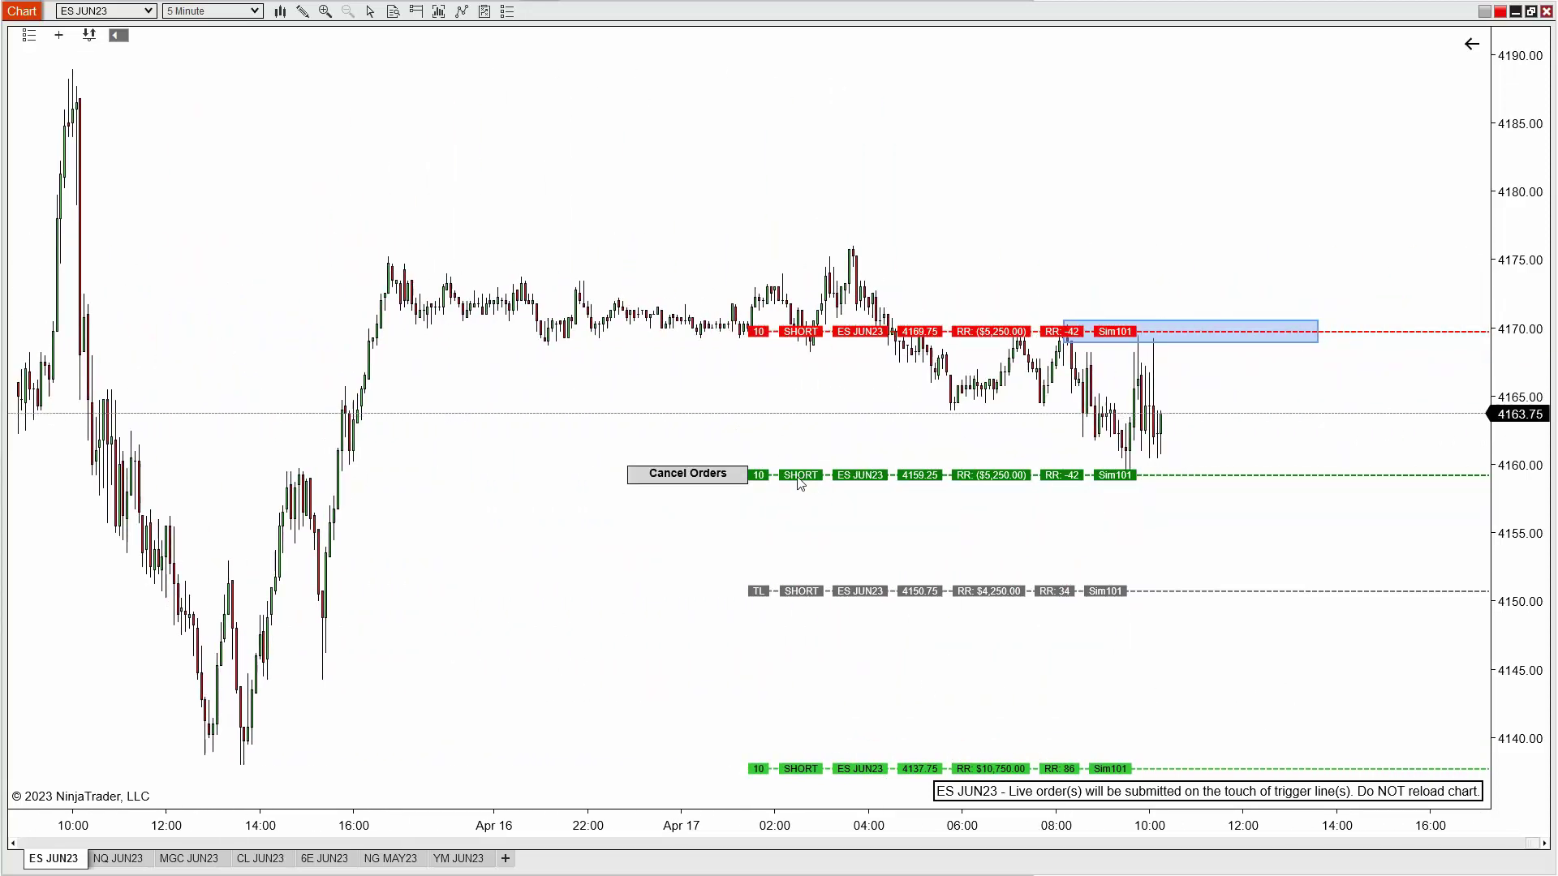
pyautogui.click(694, 477)
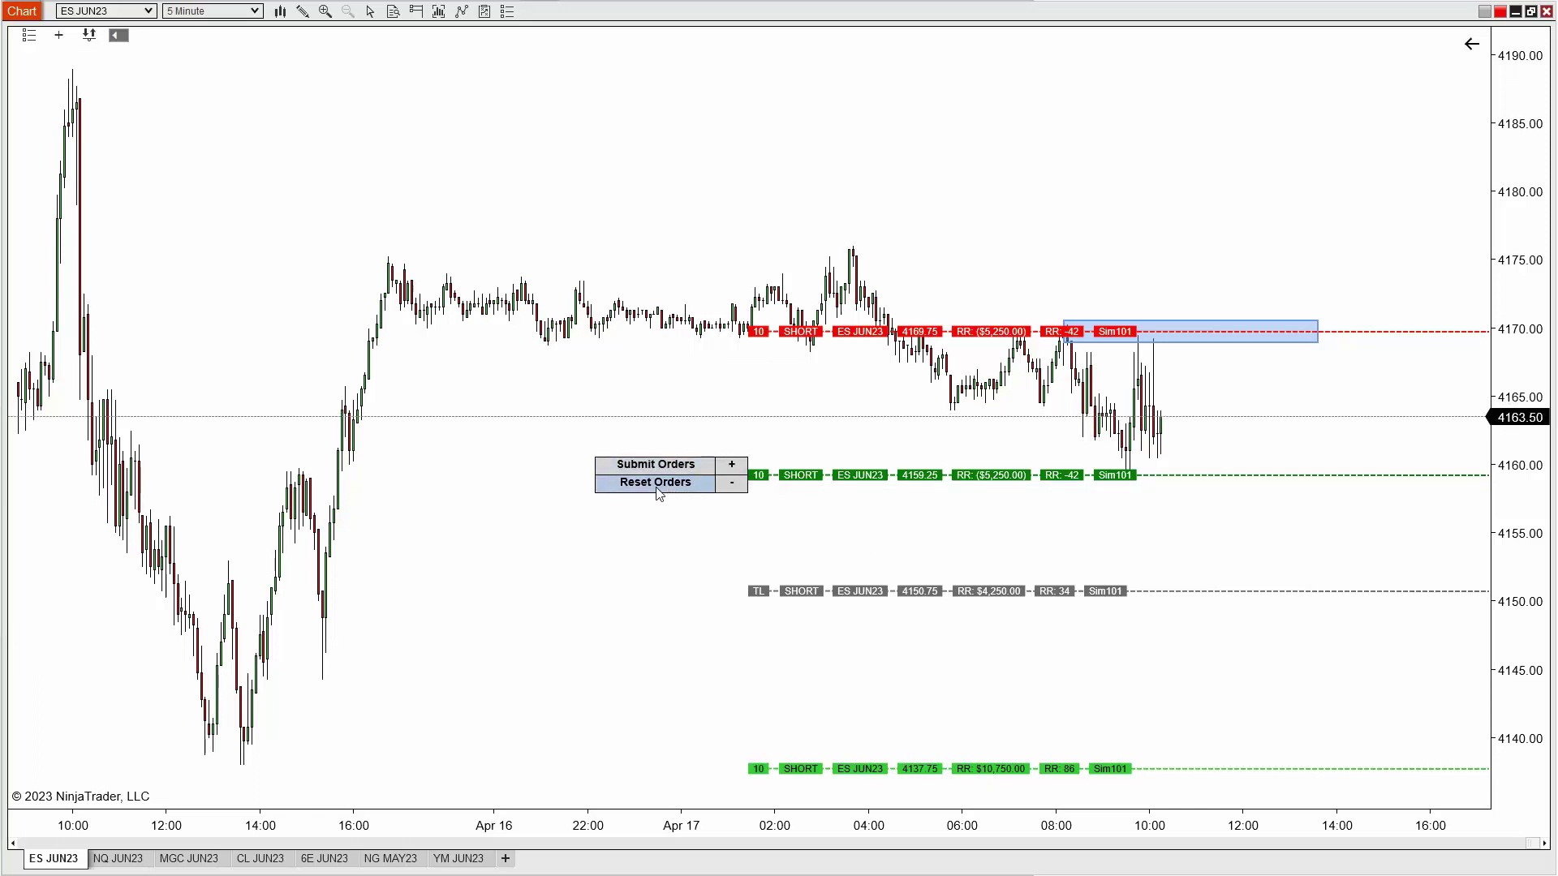
pyautogui.click(657, 489)
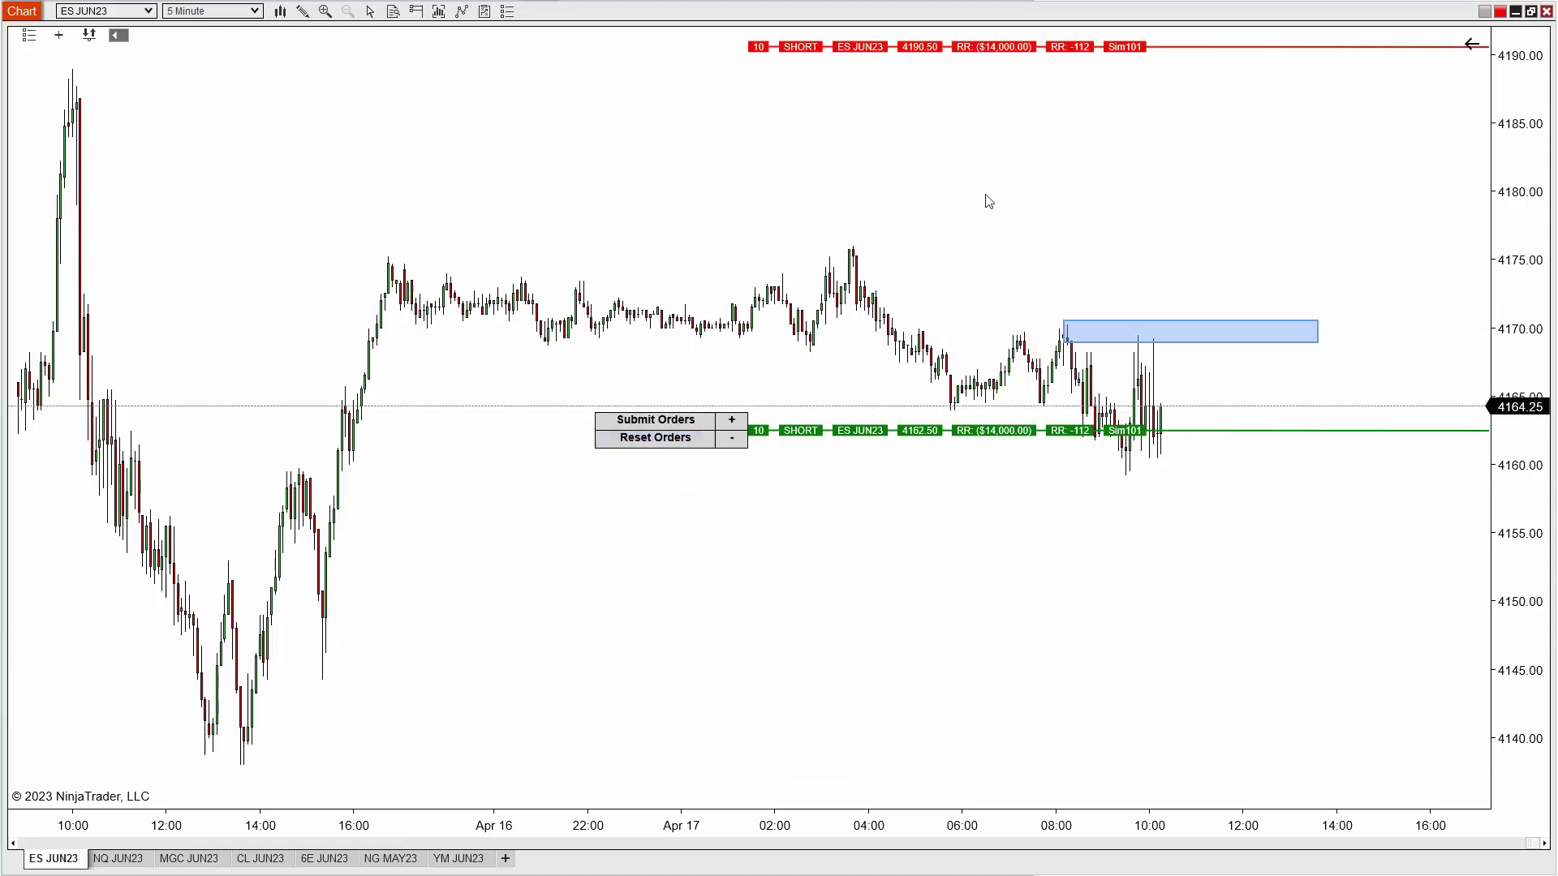
# - Place the short stop at 4169.50 and the short entry at 4159.00, and submit the orders
pyautogui.moveTo(1003, 52); pyautogui.dragTo(994, 336)
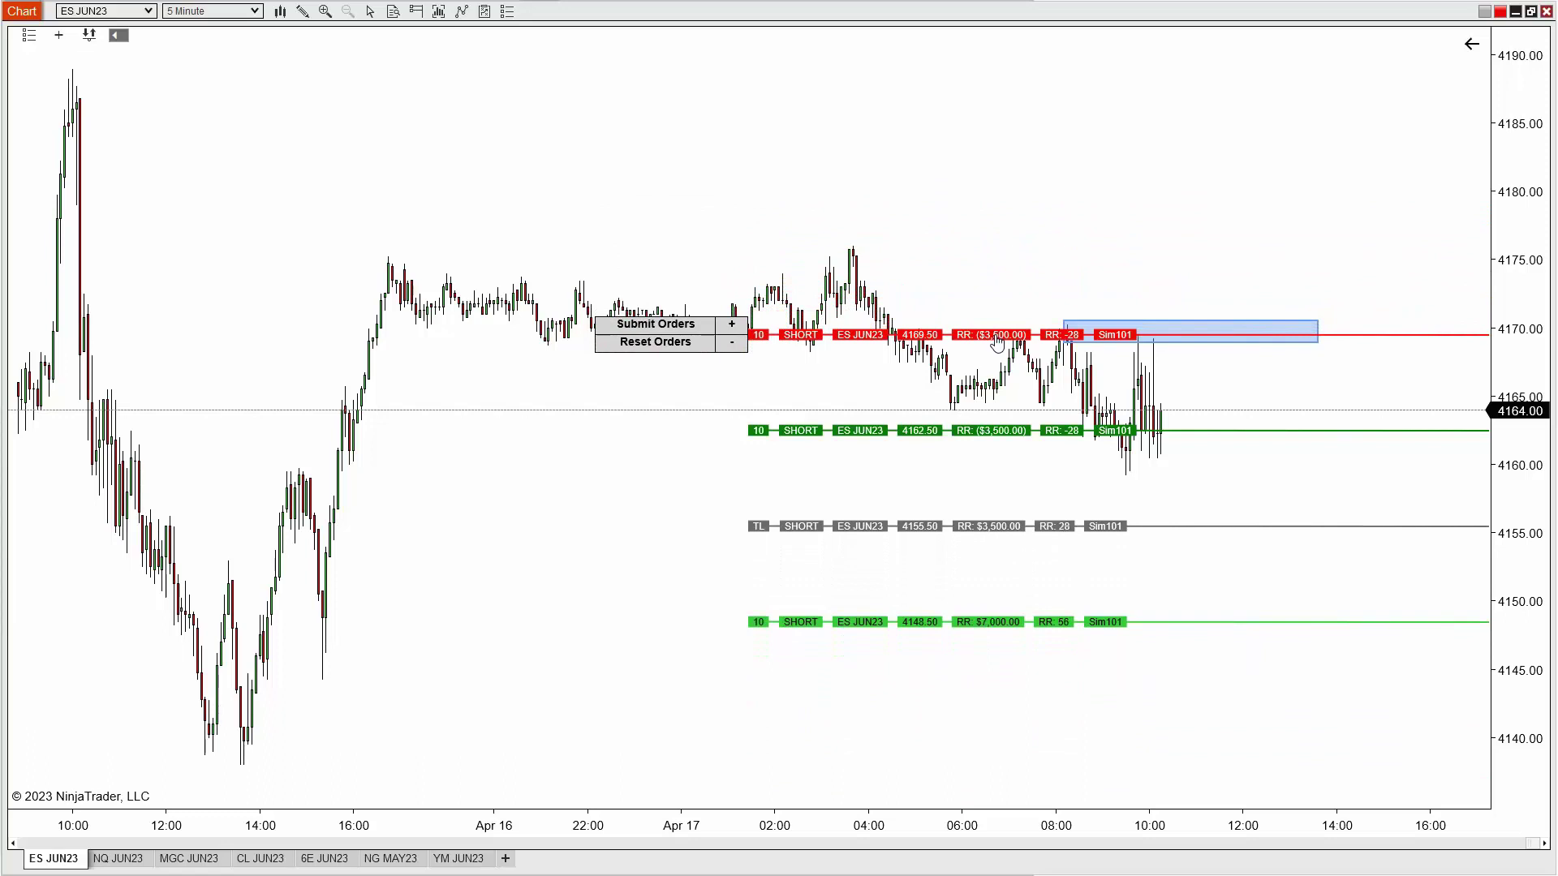
pyautogui.moveTo(1040, 200); pyautogui.dragTo(1144, 202)
pyautogui.moveTo(1083, 430); pyautogui.dragTo(1075, 485)
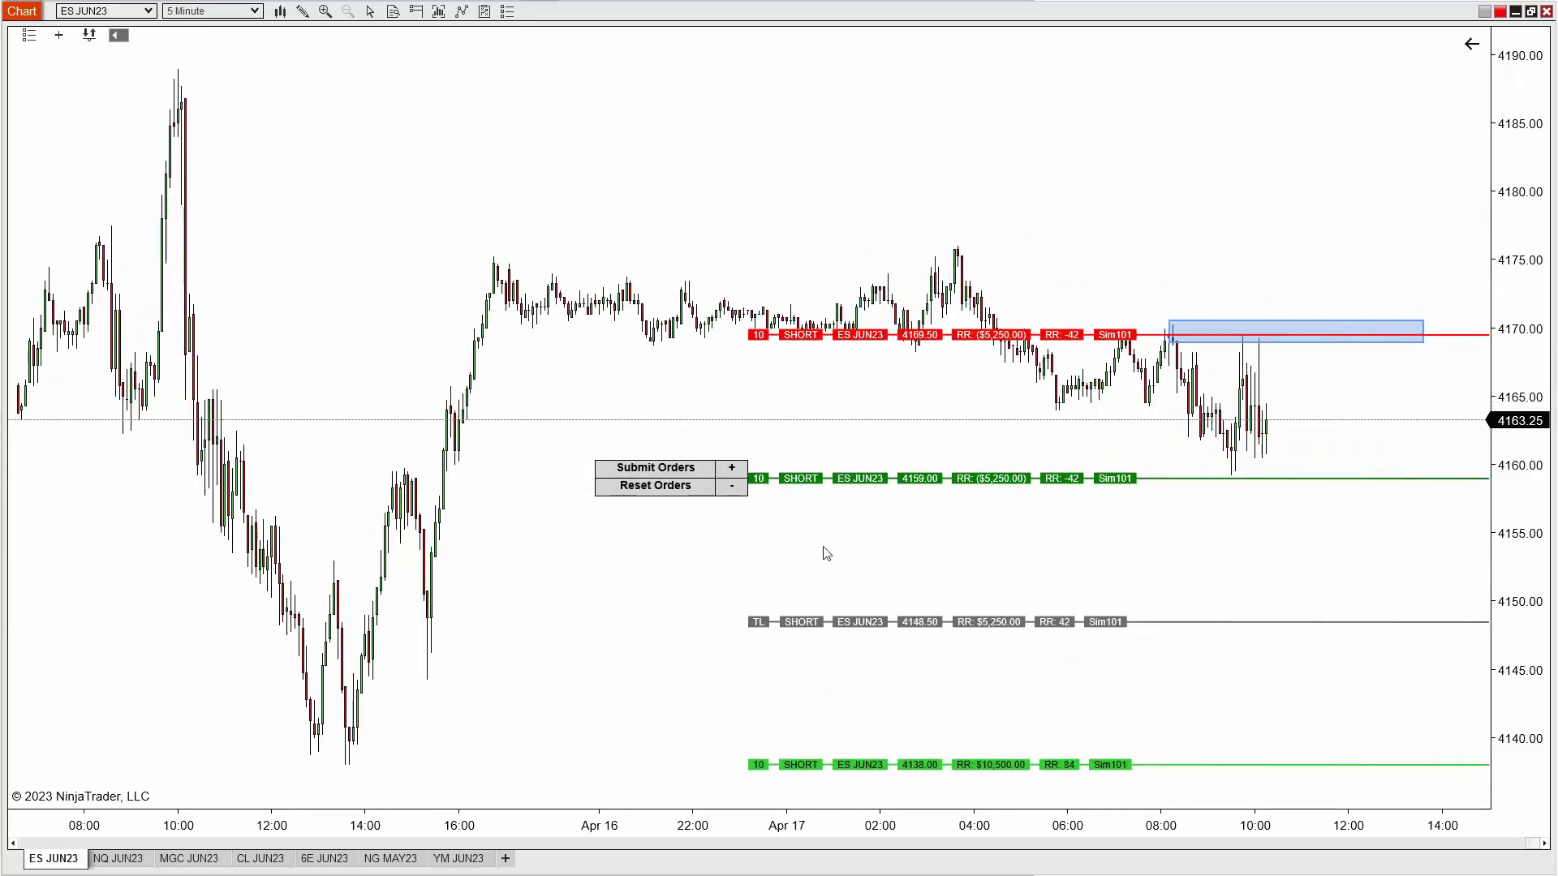
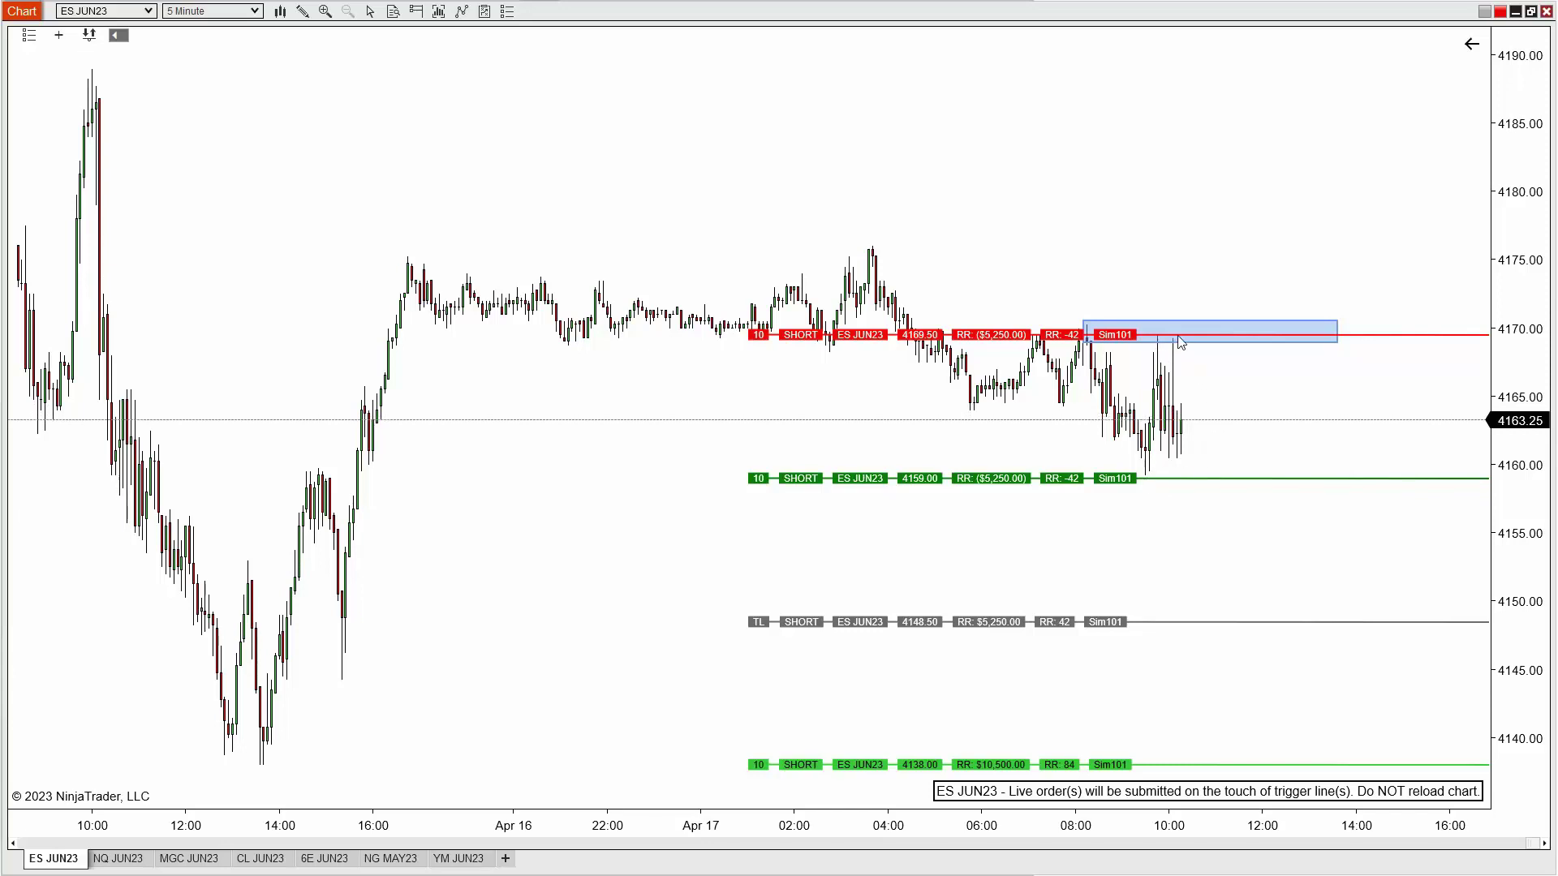
# - Enable Buy Entry in the second order set and place the long entry at 4169.75 with its stop at 4158.50
pyautogui.click(90, 35)
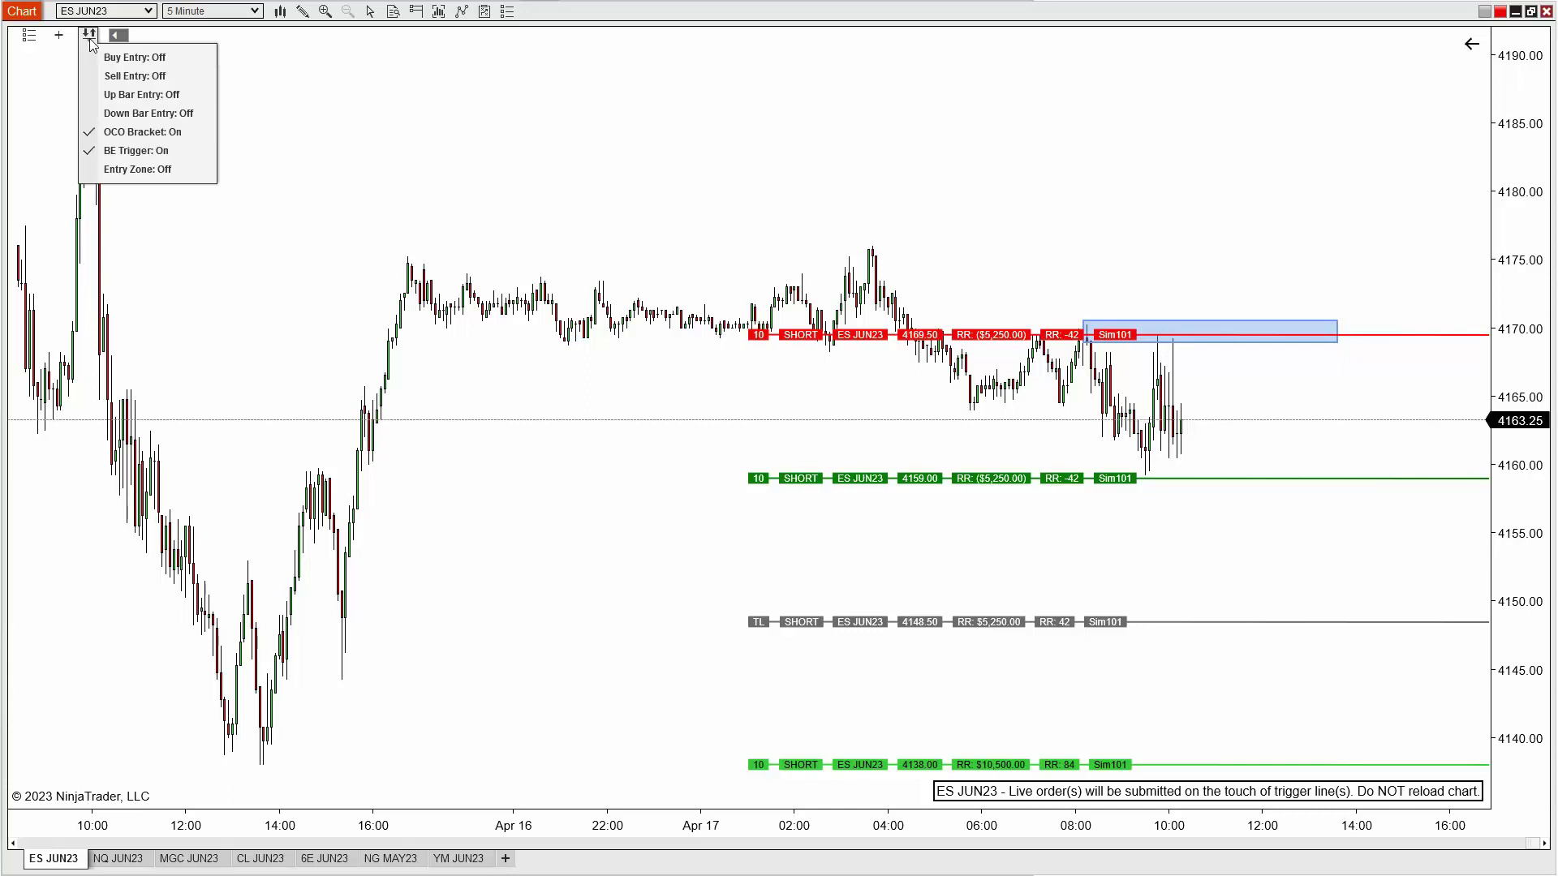
pyautogui.click(105, 58)
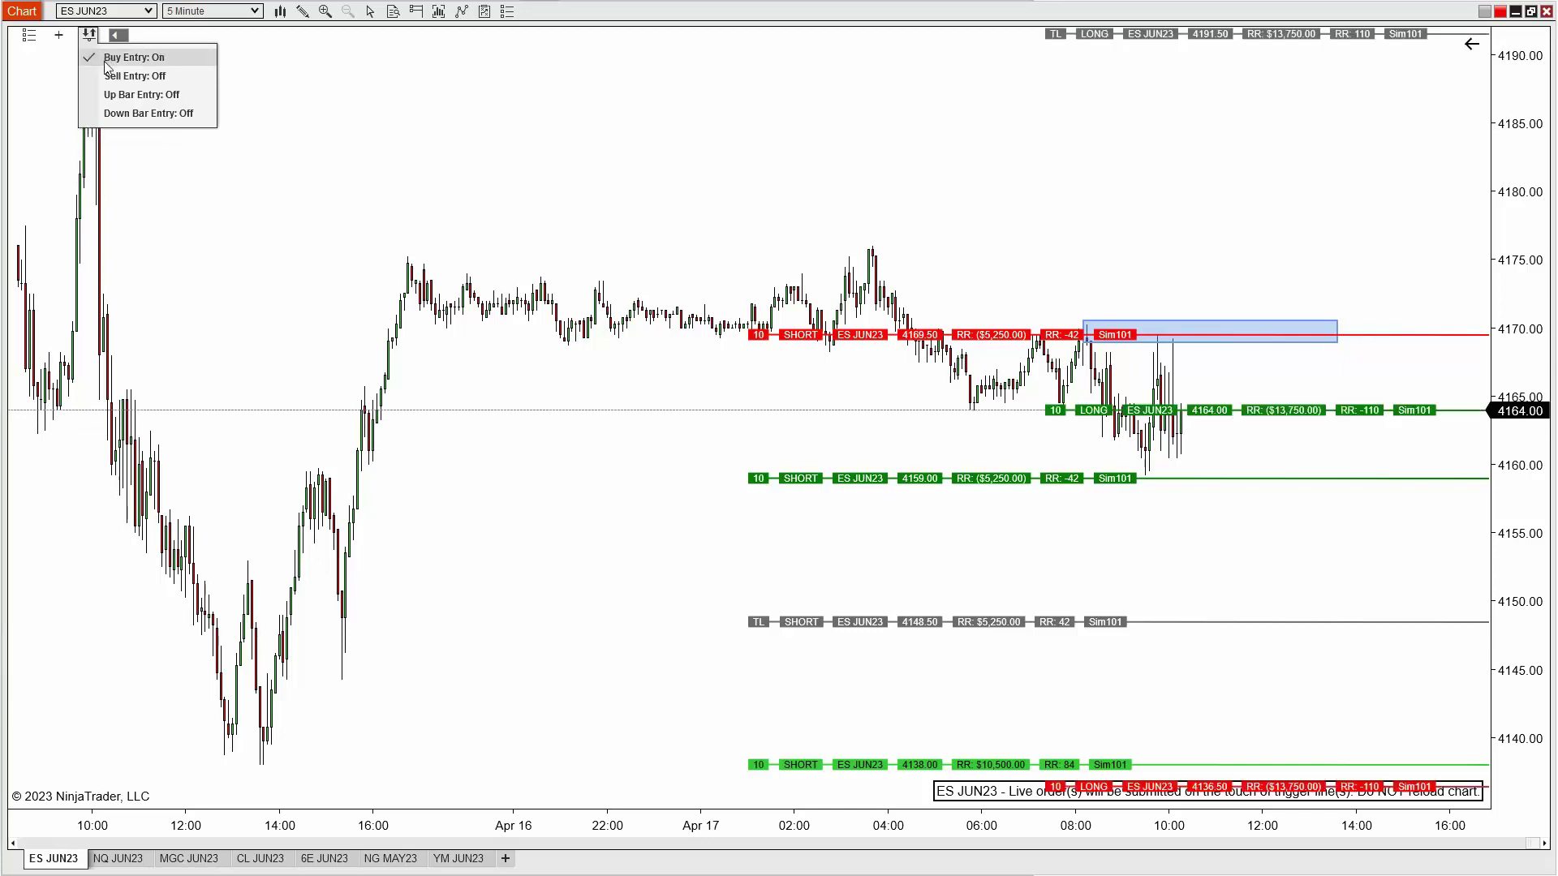
pyautogui.moveTo(1233, 410); pyautogui.dragTo(1240, 335)
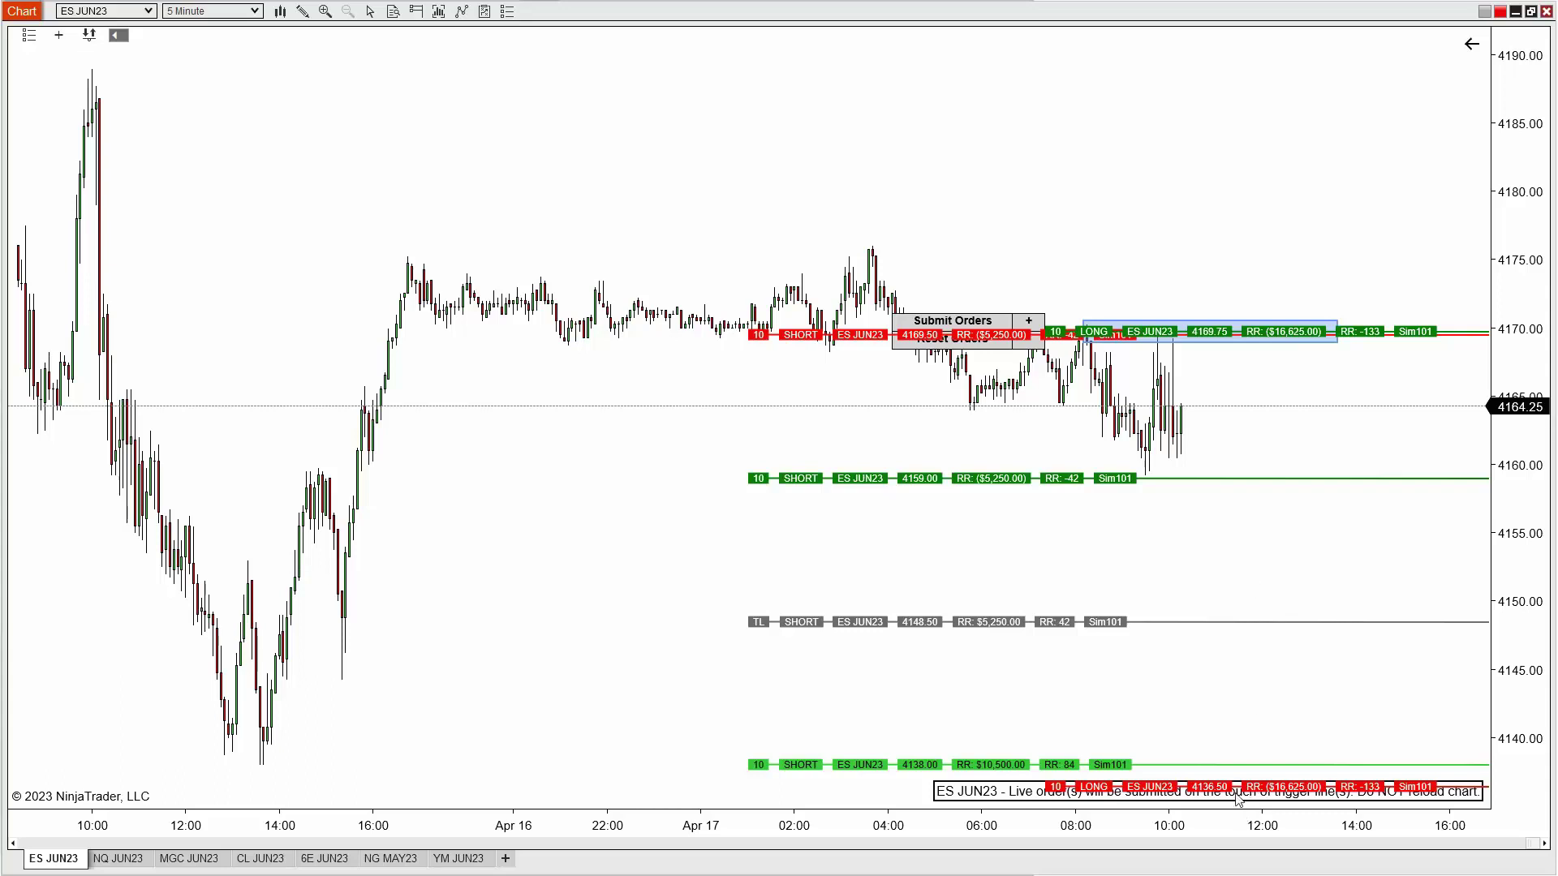
pyautogui.moveTo(1253, 793); pyautogui.dragTo(1282, 495)
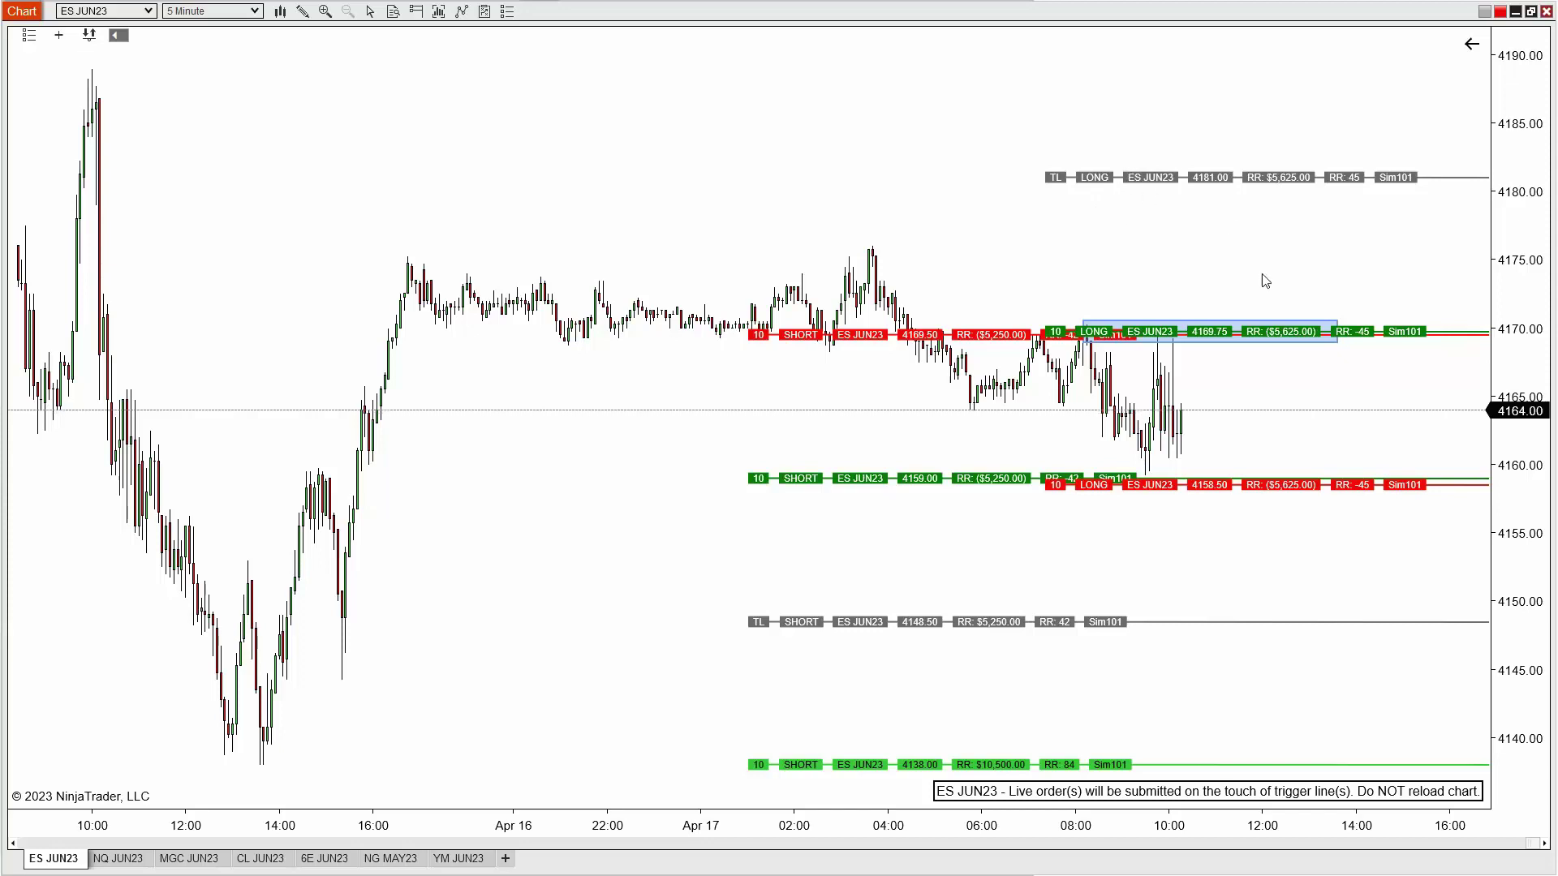
pyautogui.moveTo(1144, 340)
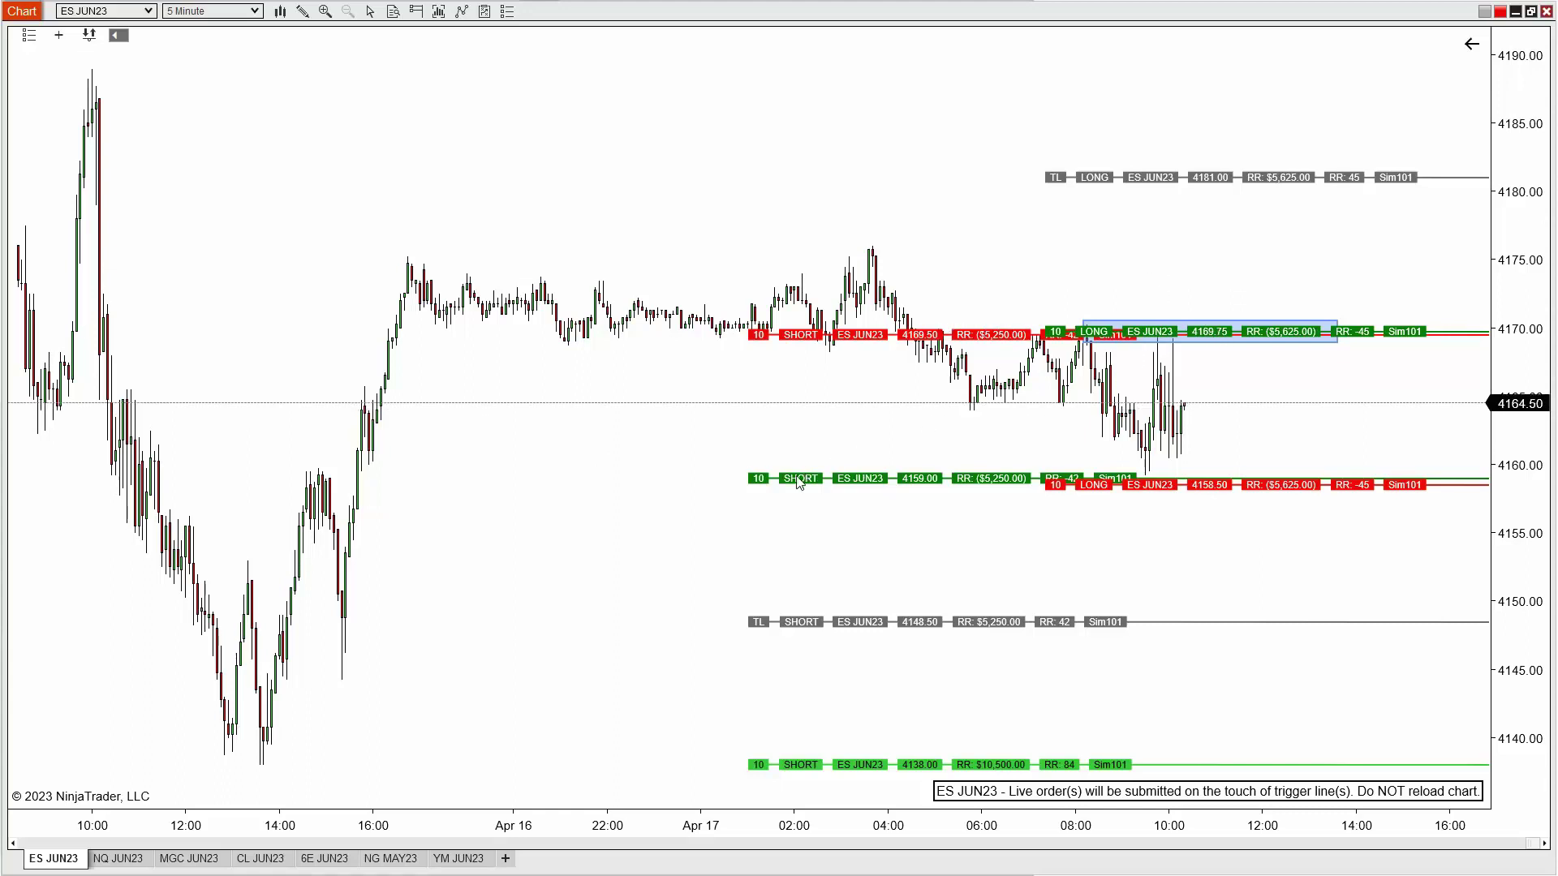
pyautogui.moveTo(799, 482)
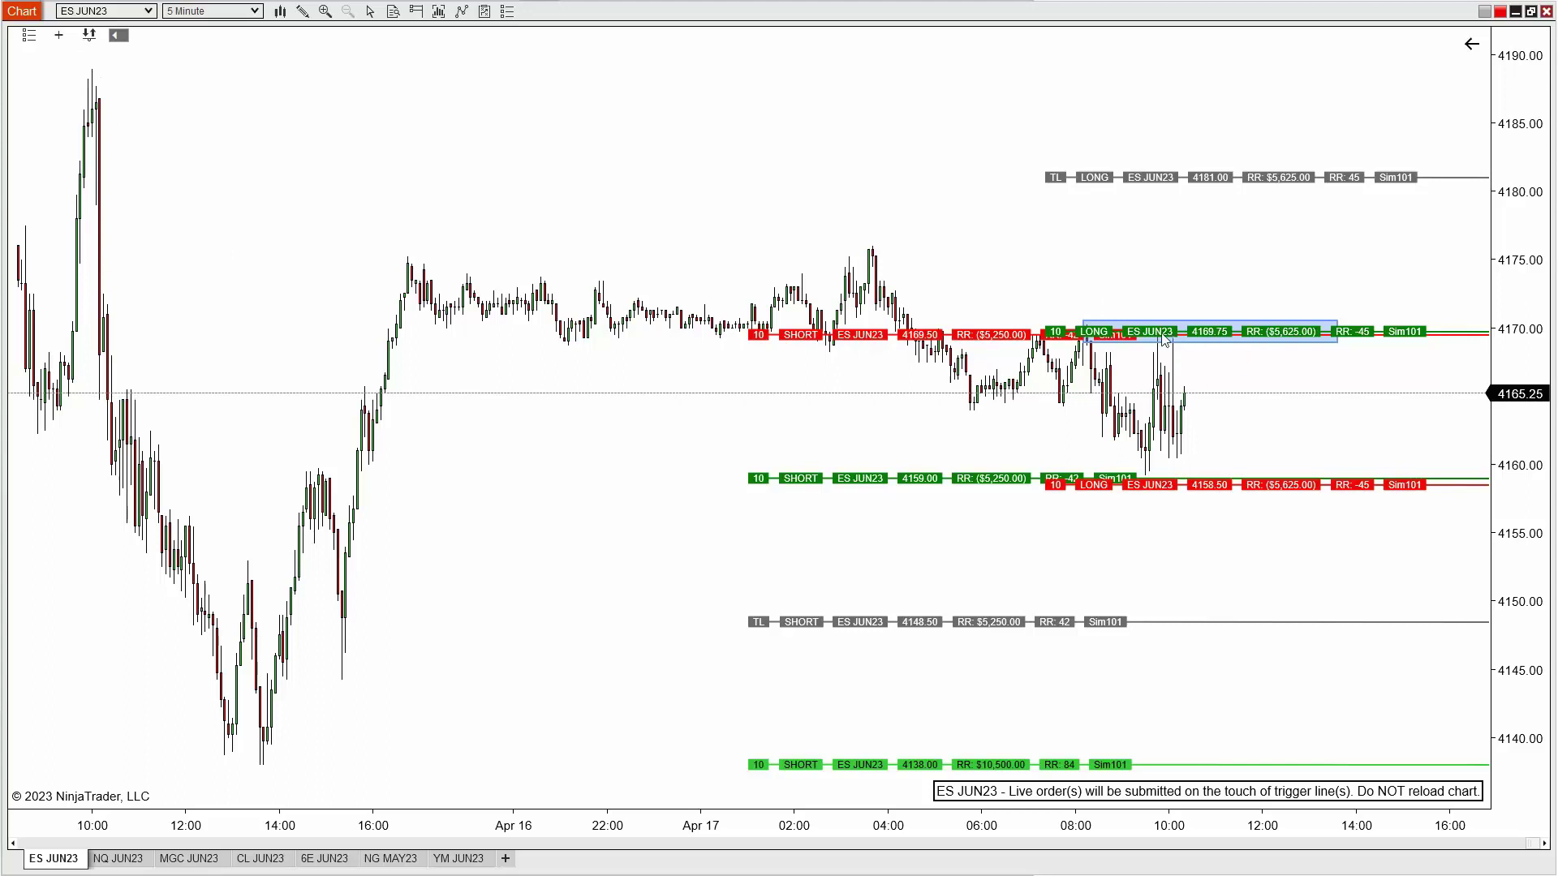
# - Move the long entry to 4172.50, and turn off Buy Entry in the second order set
pyautogui.moveTo(1164, 339); pyautogui.dragTo(1168, 303)
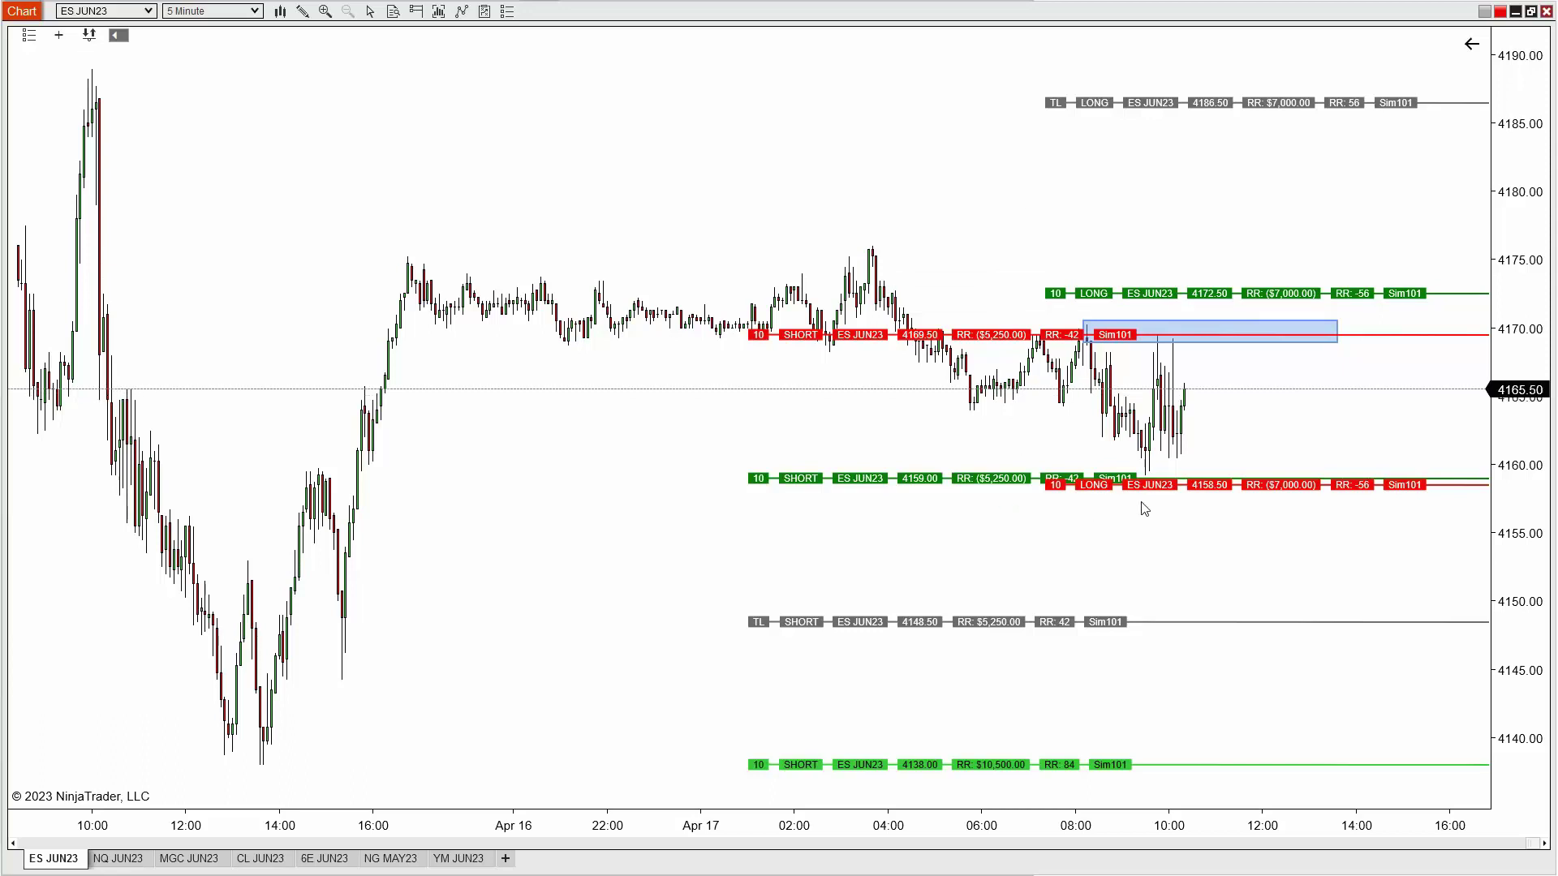
pyautogui.click(89, 35)
pyautogui.click(122, 56)
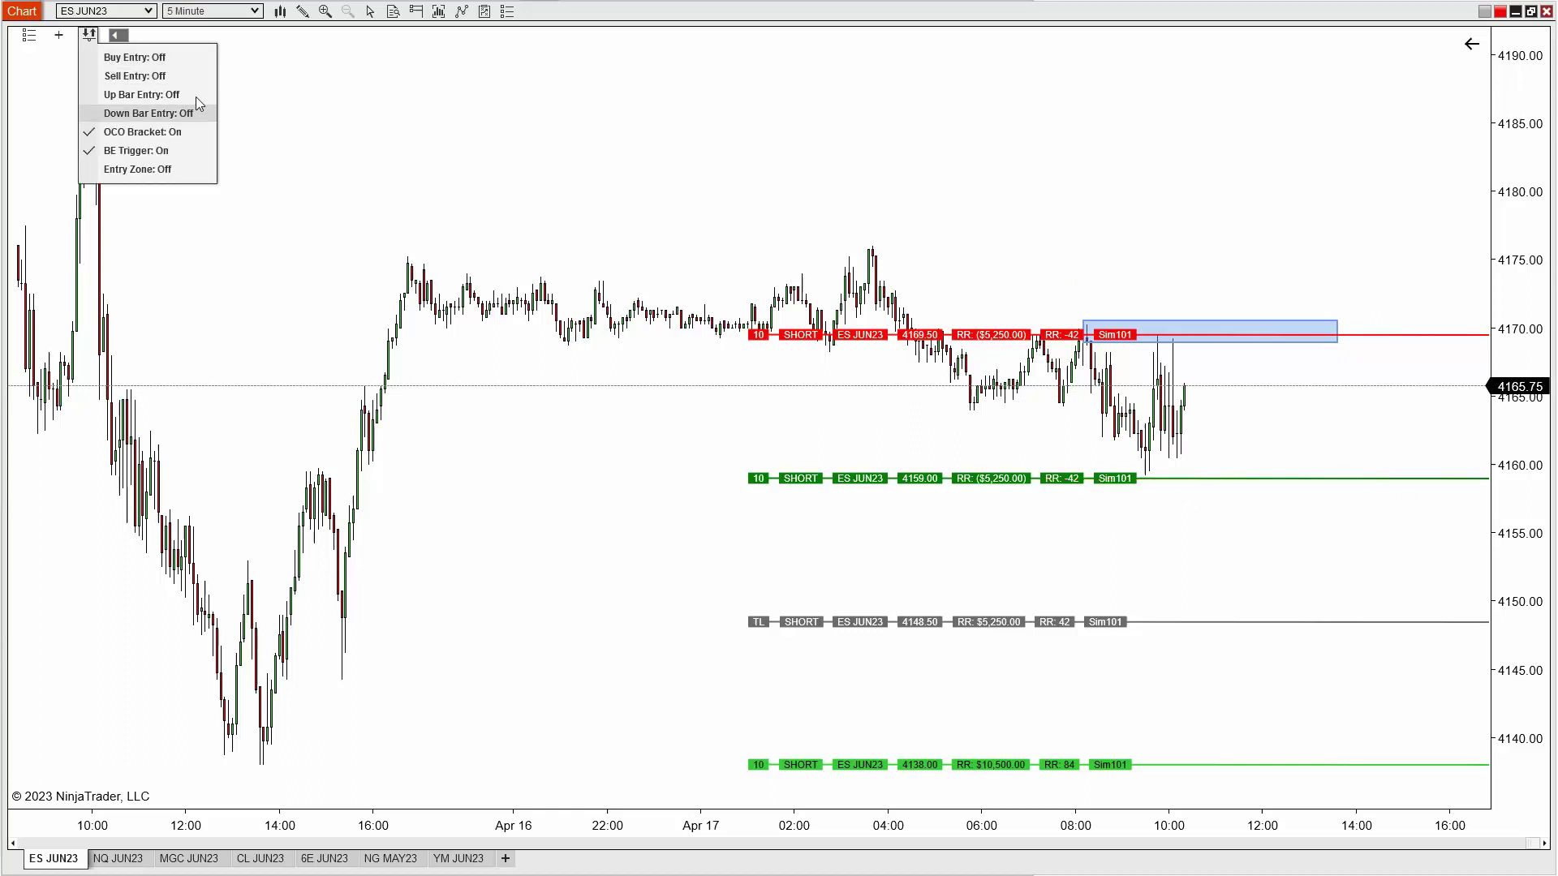
pyautogui.click(503, 146)
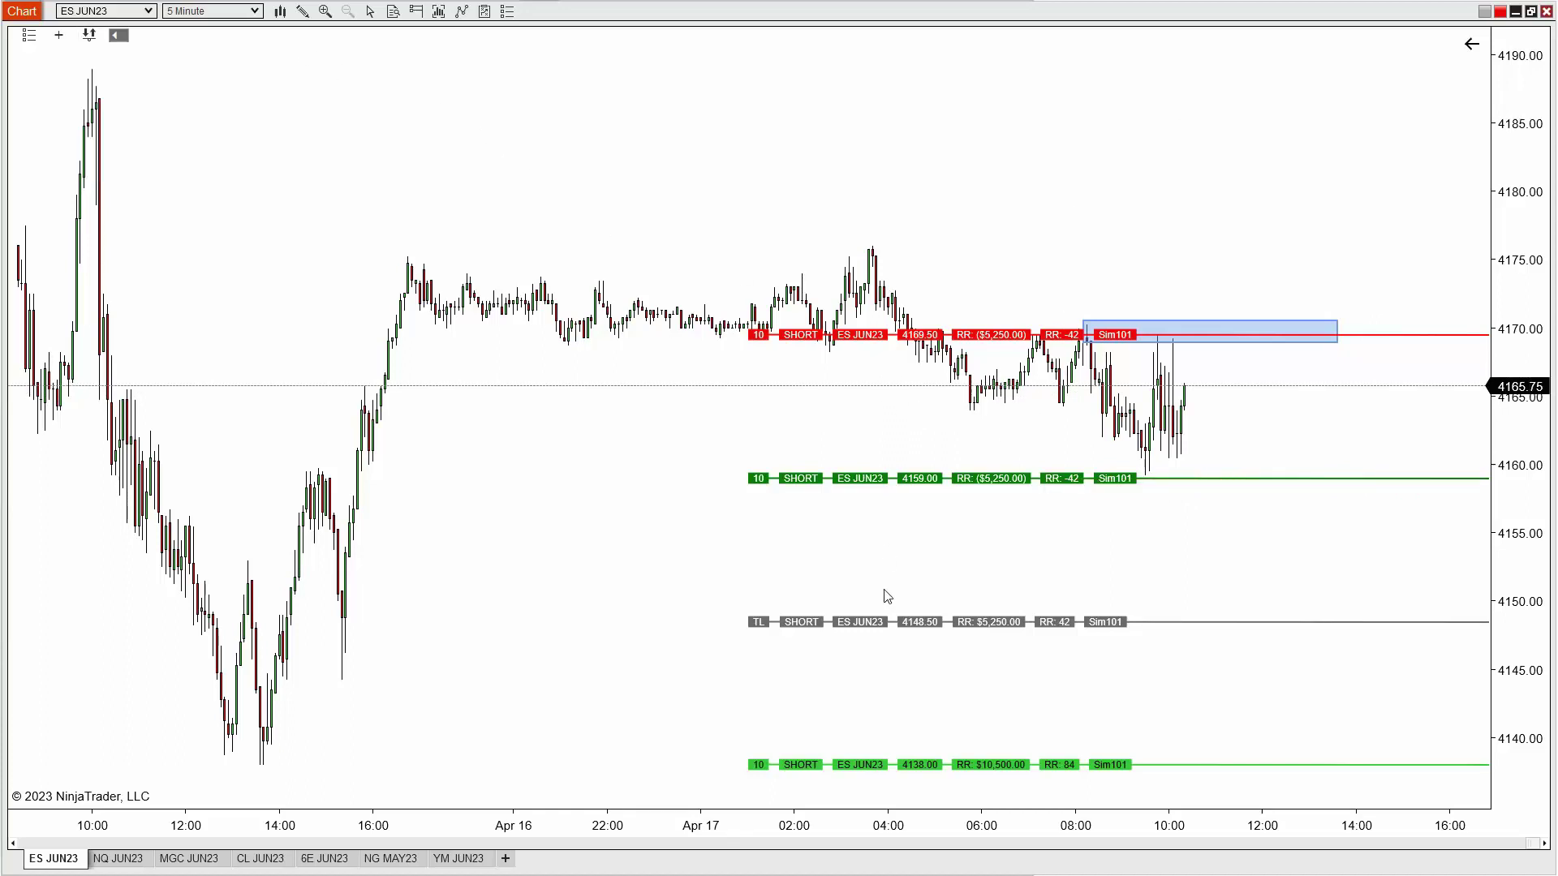
# - Tighten the short stop to 4162.50, and turn off Sell Entry in the first order set
pyautogui.moveTo(904, 335); pyautogui.dragTo(892, 438)
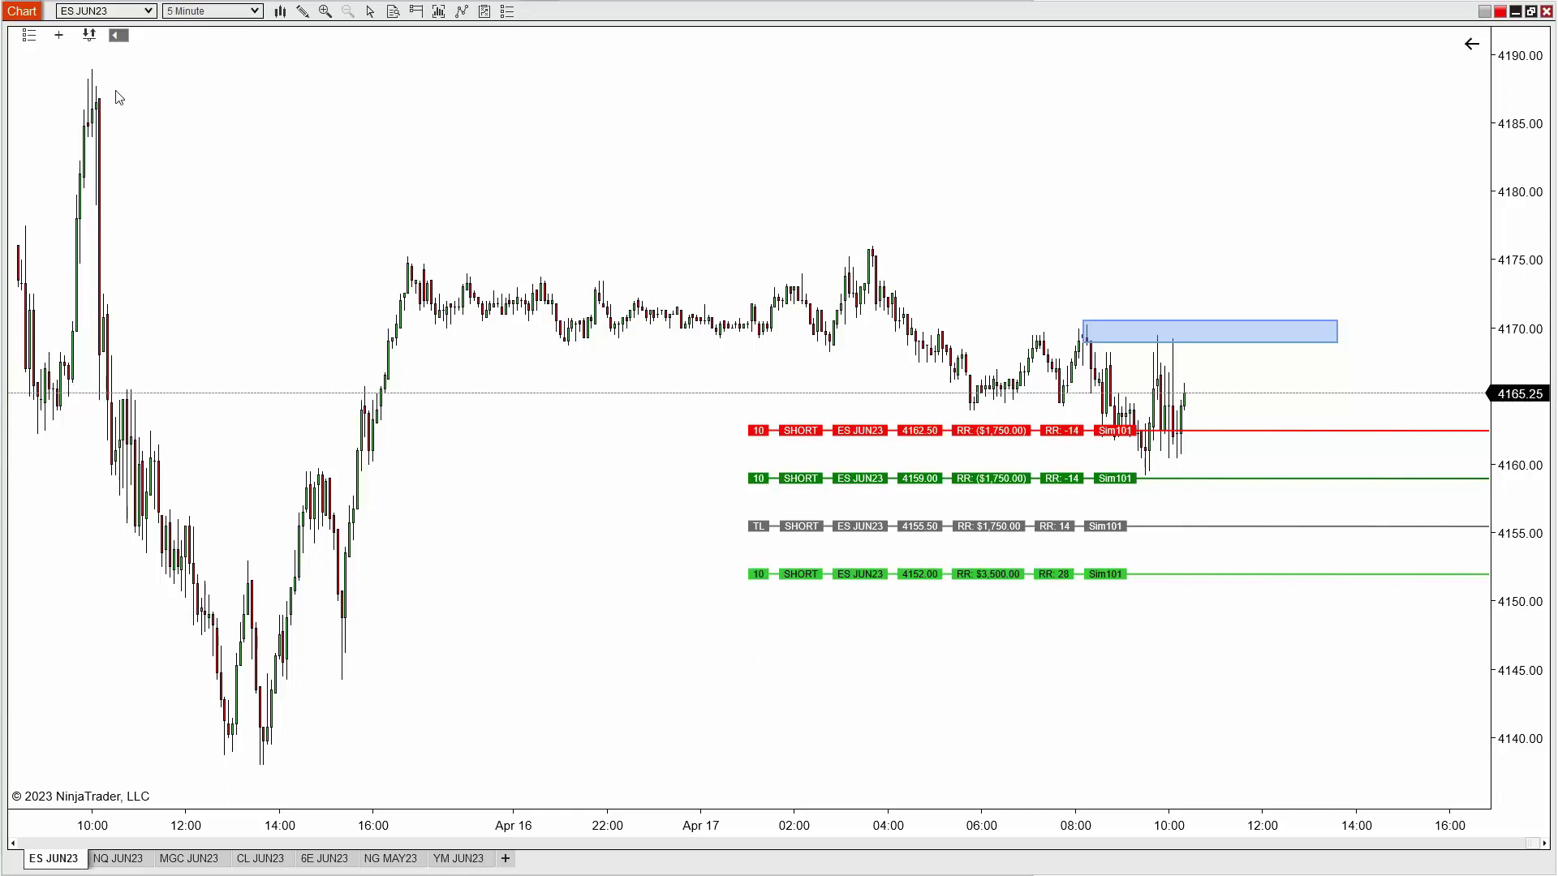
pyautogui.click(58, 35)
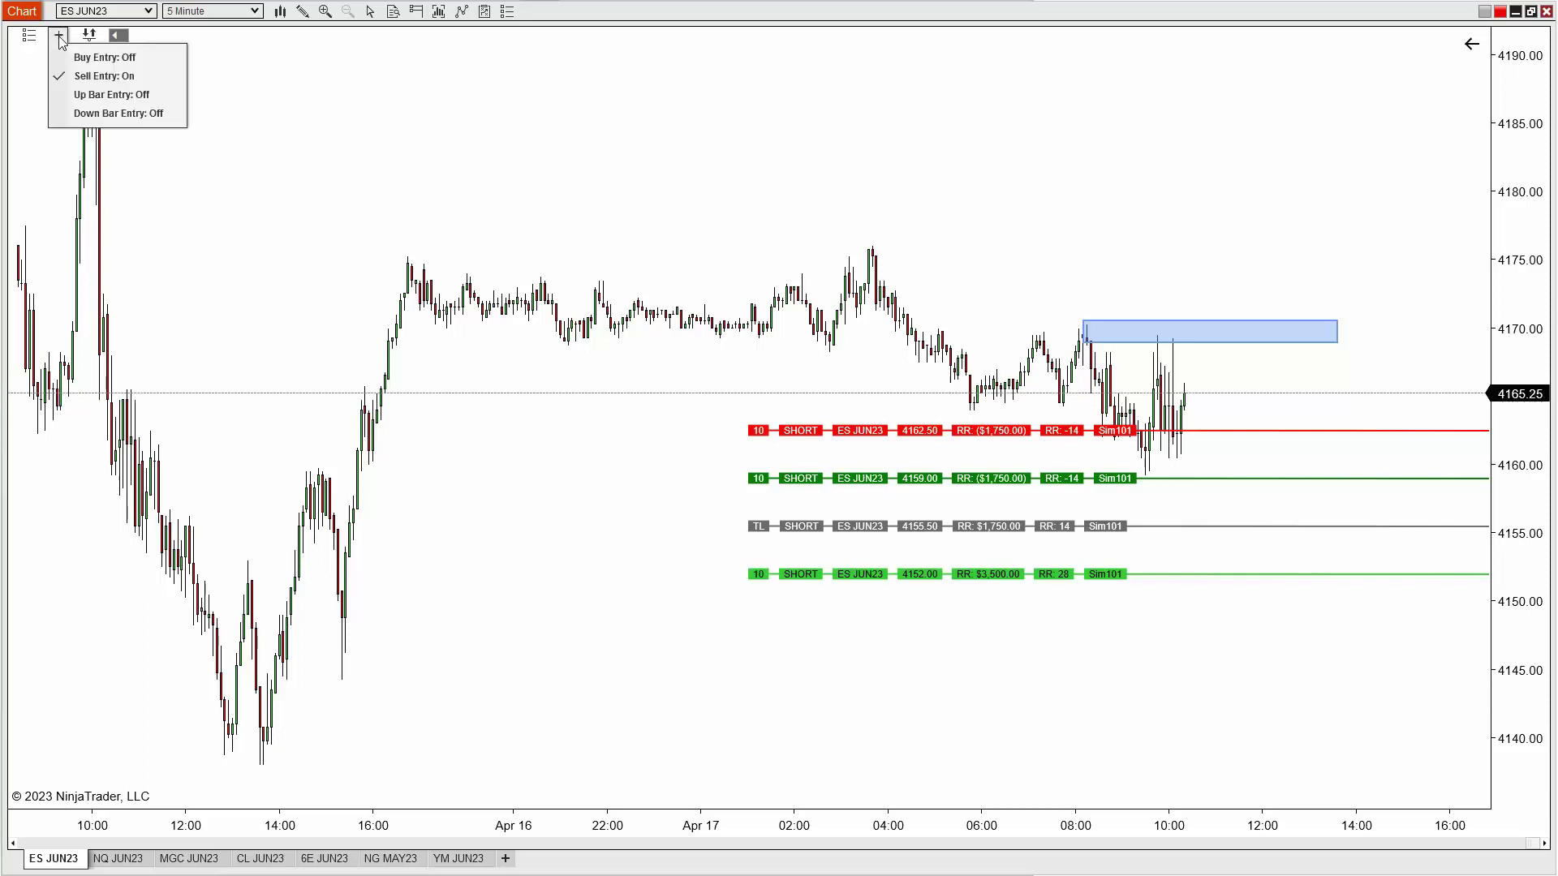
pyautogui.click(68, 76)
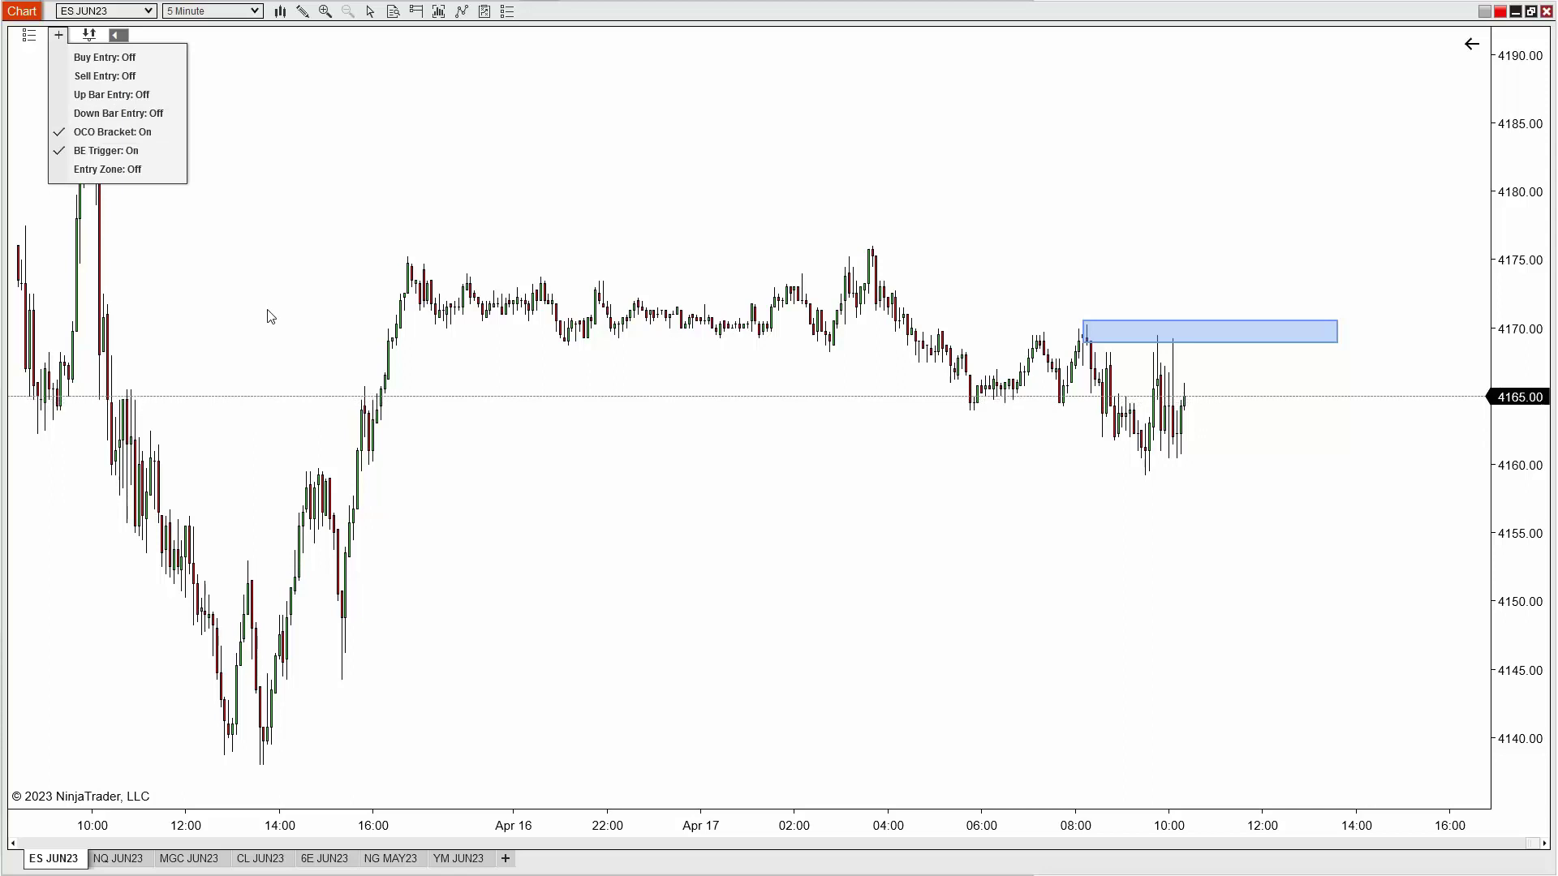
# - Turn on Entry Zone and Up Bar Entry in the first order set
pyautogui.click(106, 96)
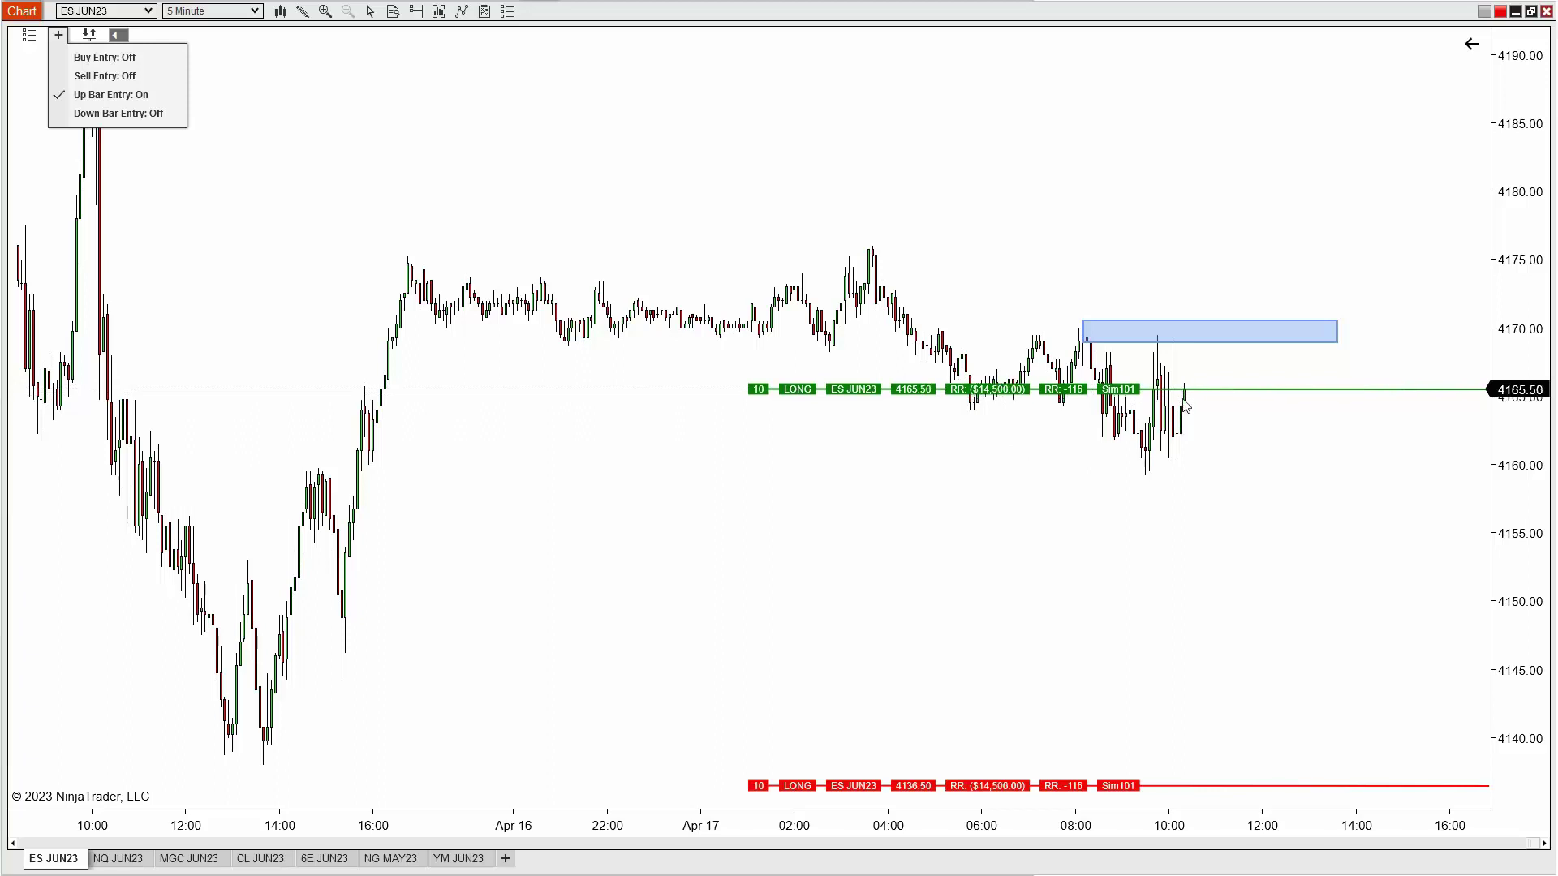
pyautogui.click(108, 95)
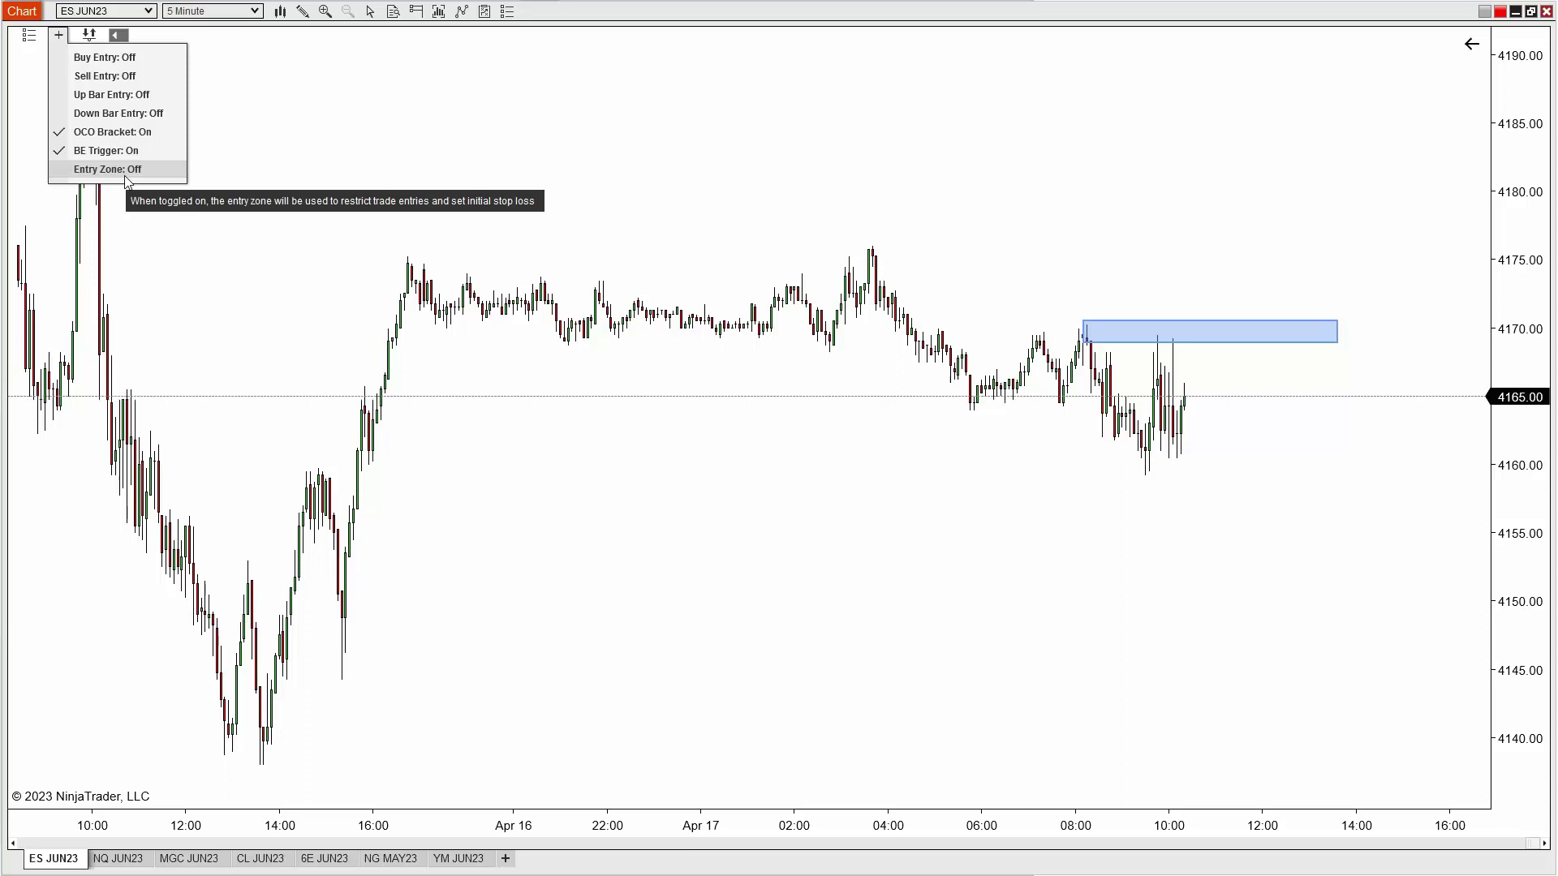
pyautogui.click(113, 172)
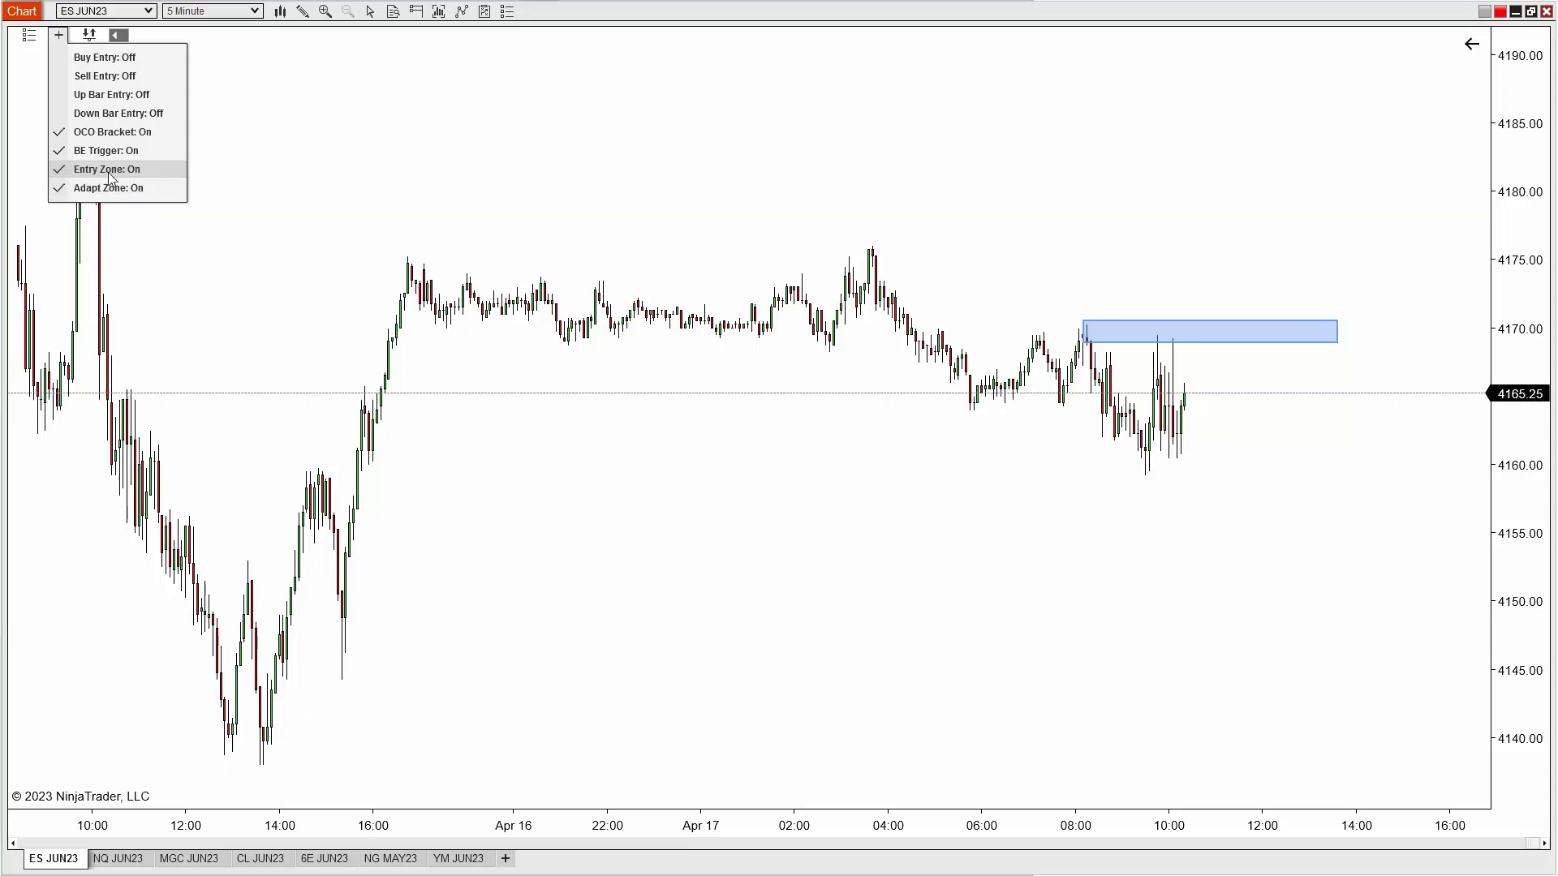
pyautogui.click(91, 96)
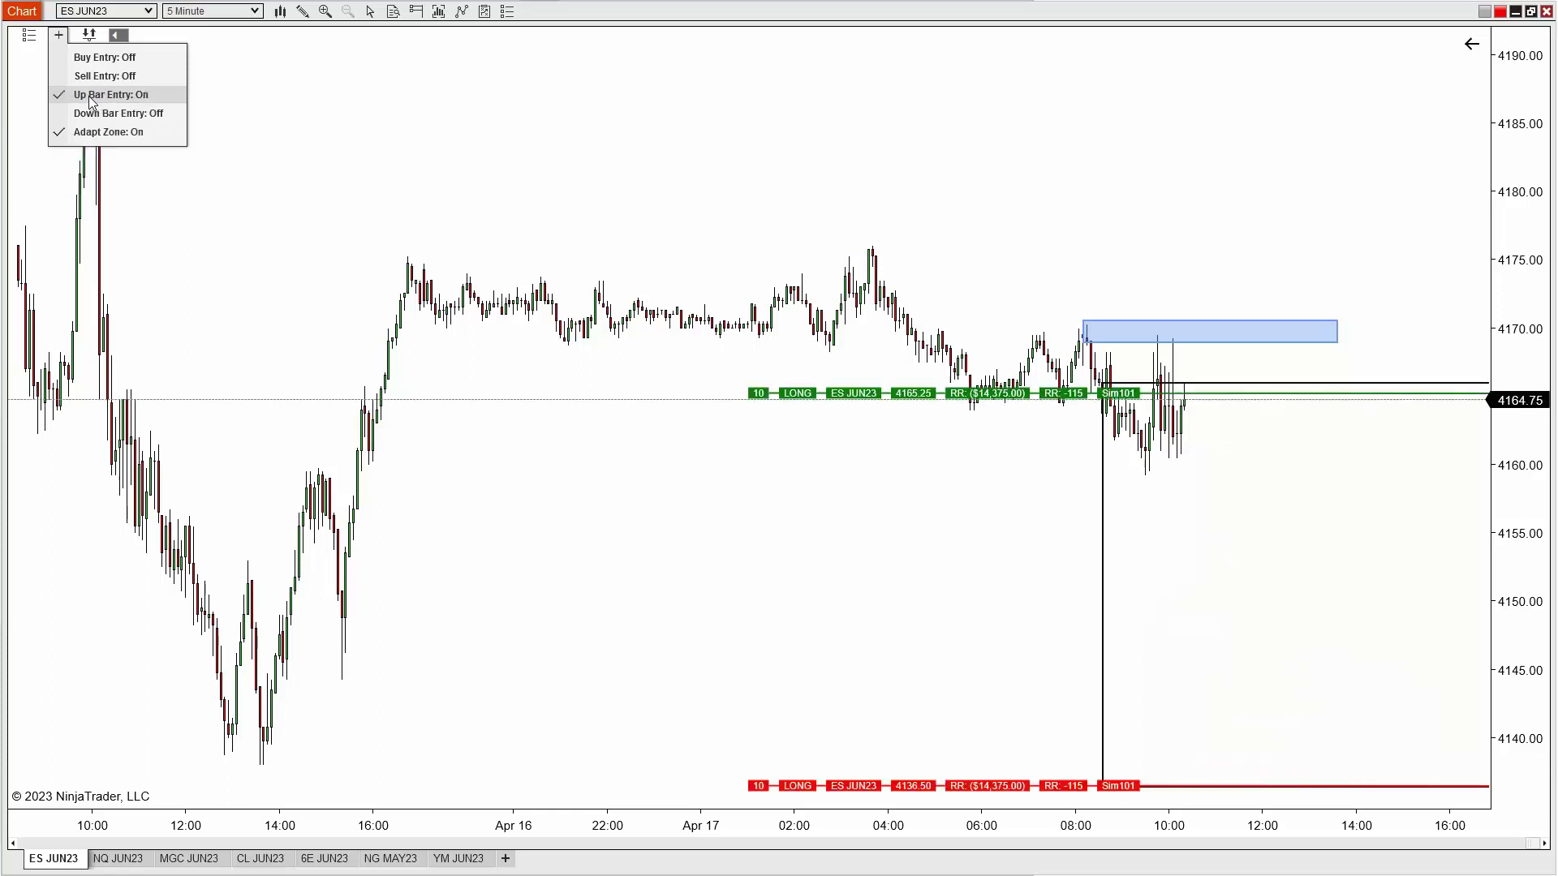
# - Relocate the entry zone to start near the 13:00 low with its upper edge at about 4144, and submit the up-bar order
pyautogui.click(1104, 539)
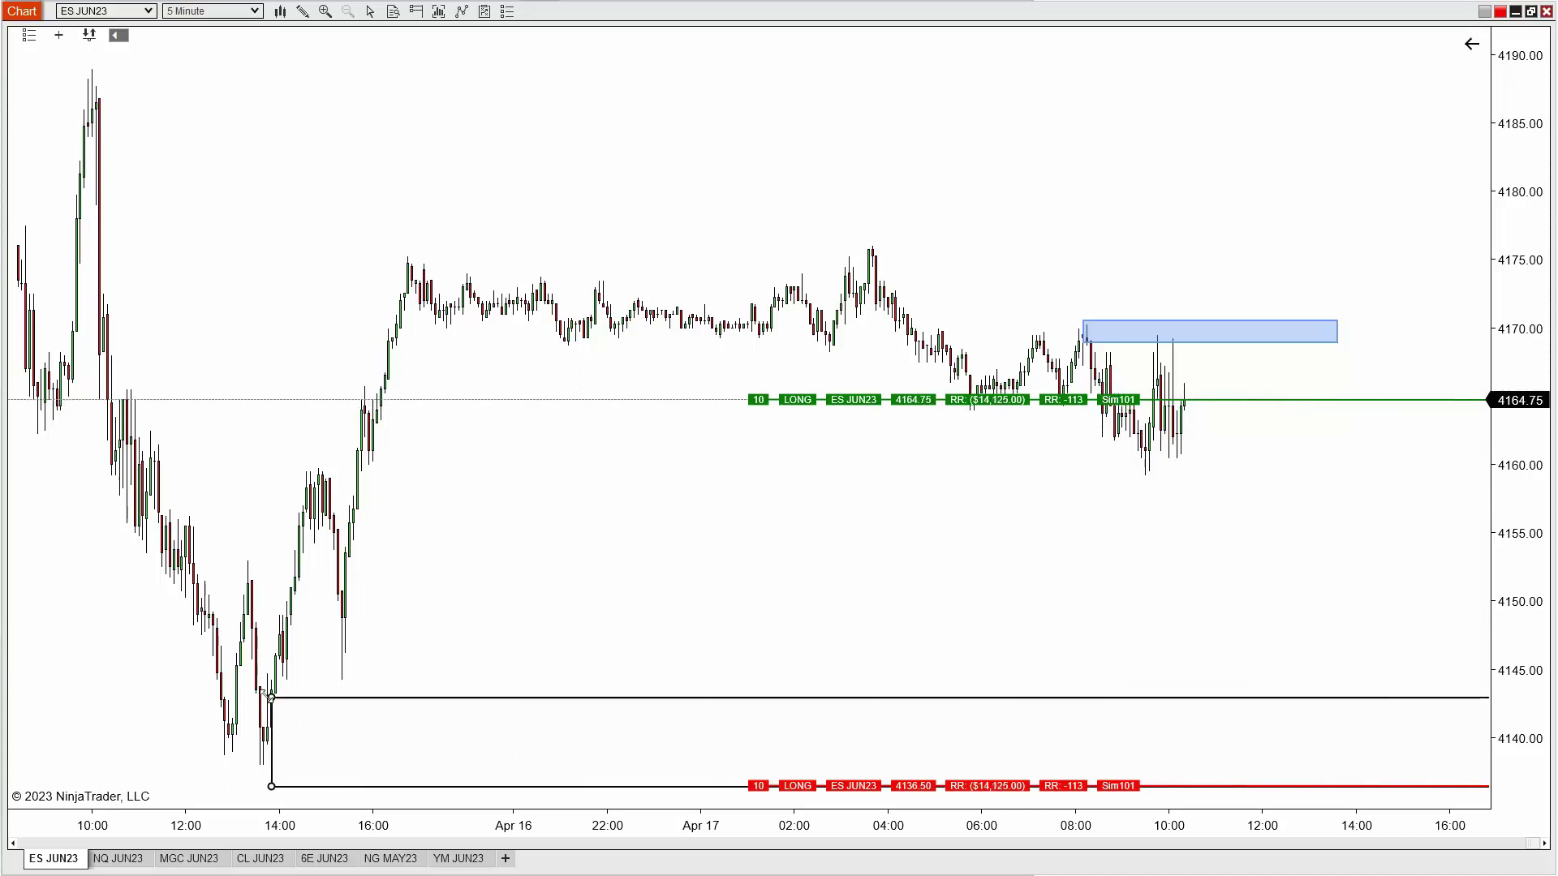
pyautogui.click(228, 686)
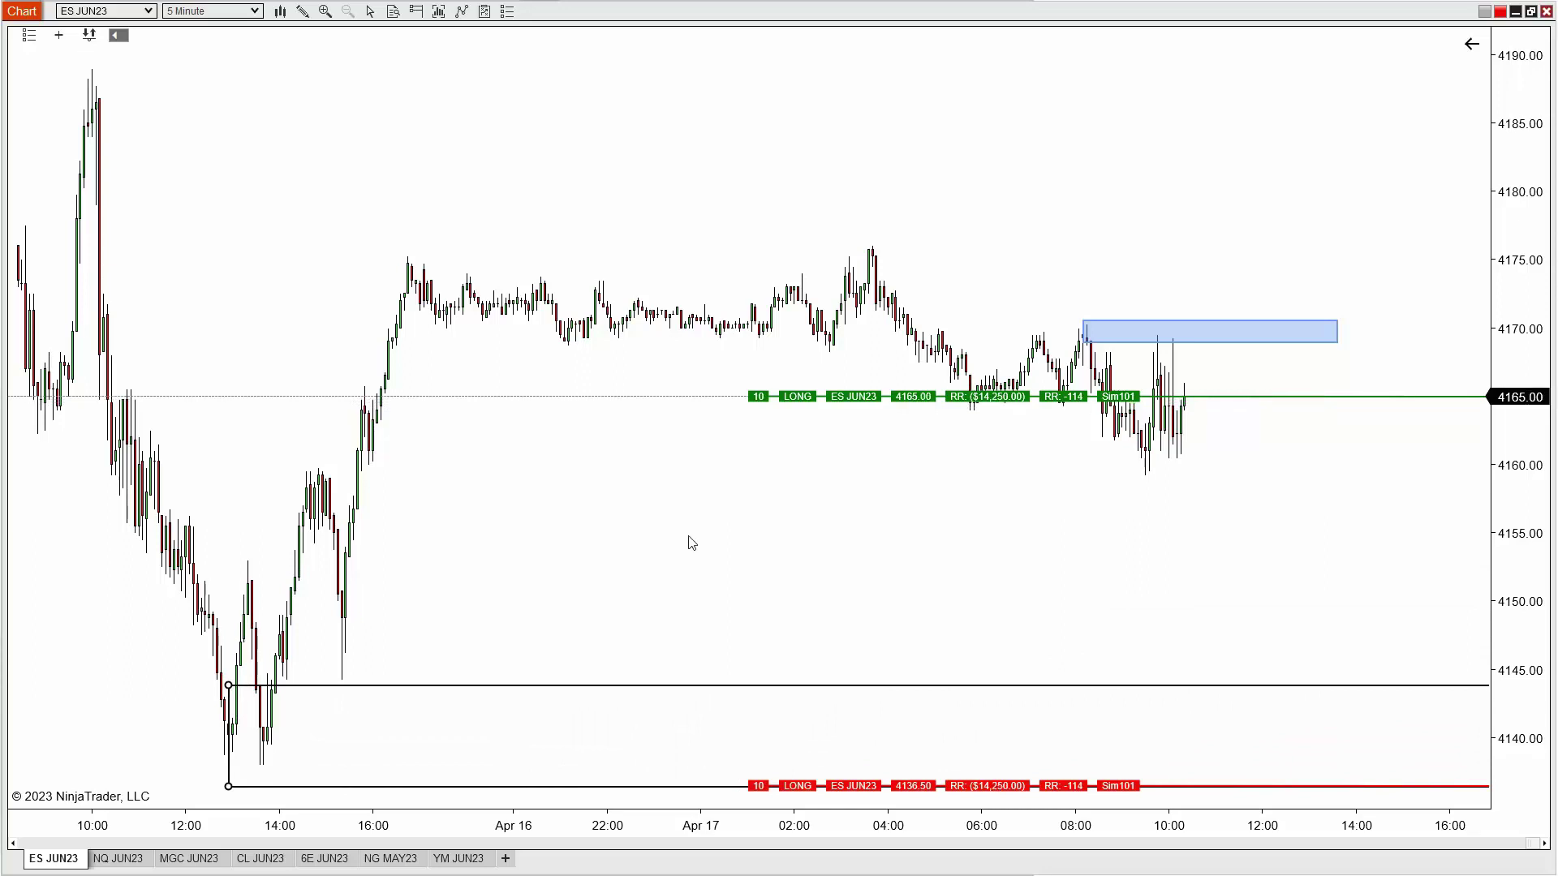
pyautogui.moveTo(852, 397)
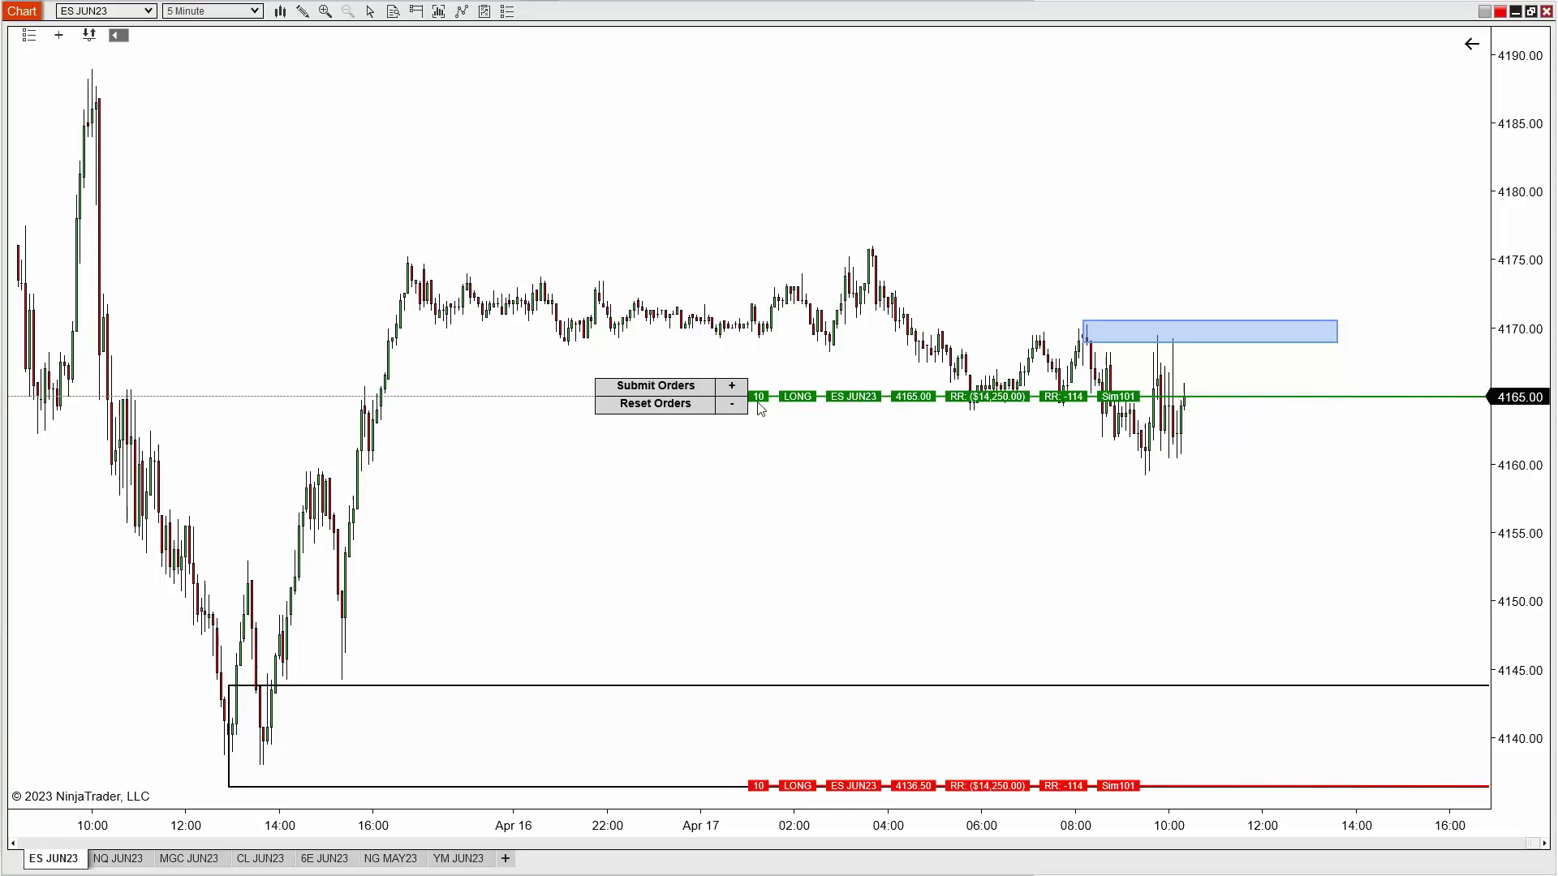
pyautogui.click(660, 382)
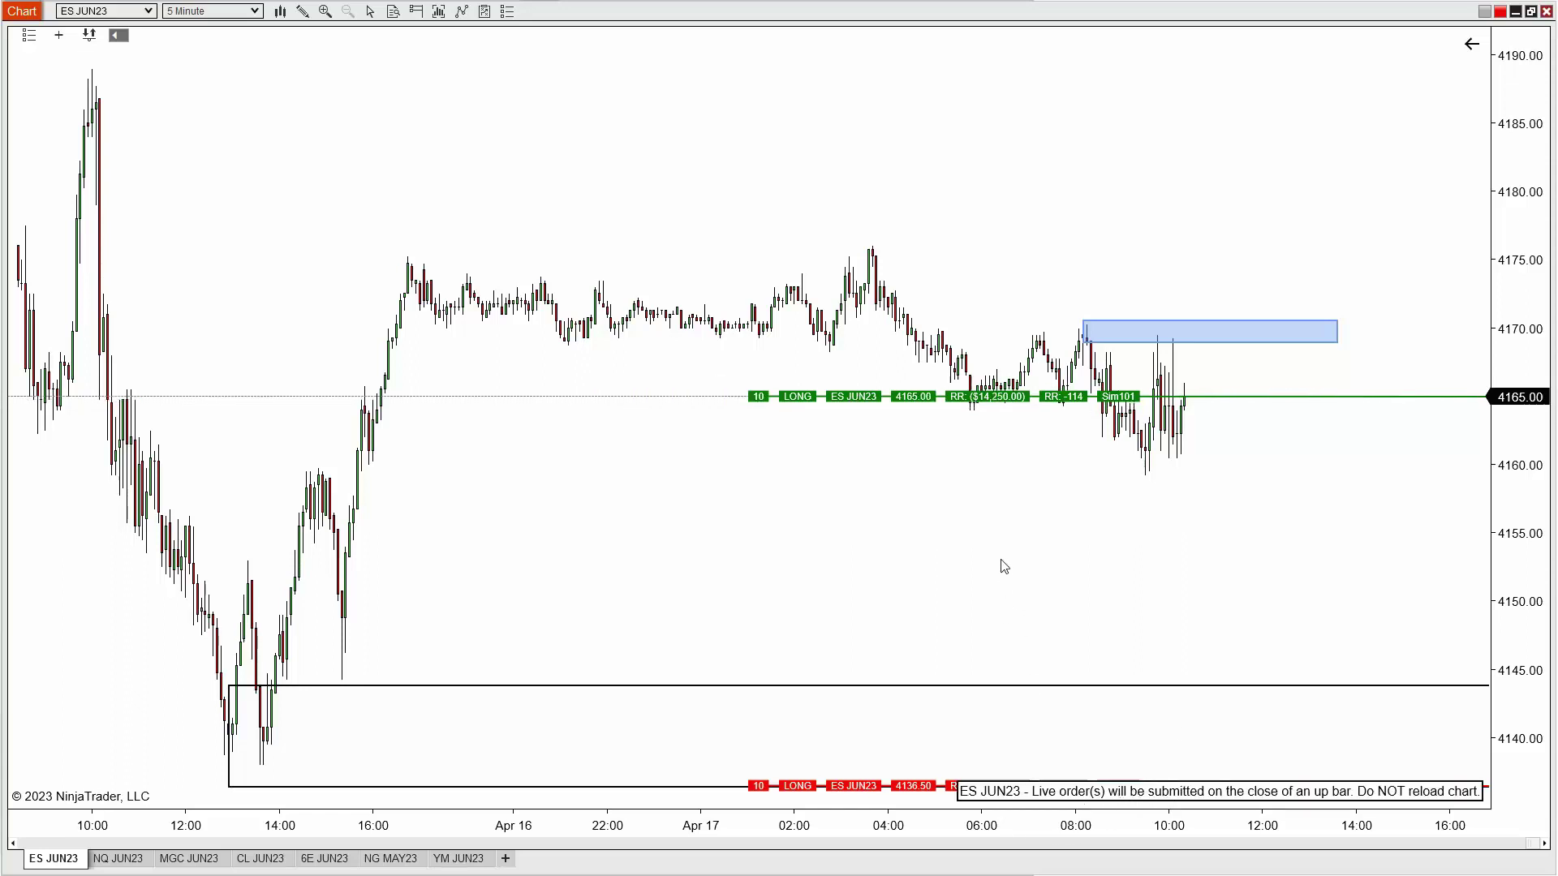
# - Nudge the entry zone's upper starting corner slightly later and lower, and cancel the pending up-bar order
pyautogui.moveTo(1001, 567); pyautogui.dragTo(876, 546)
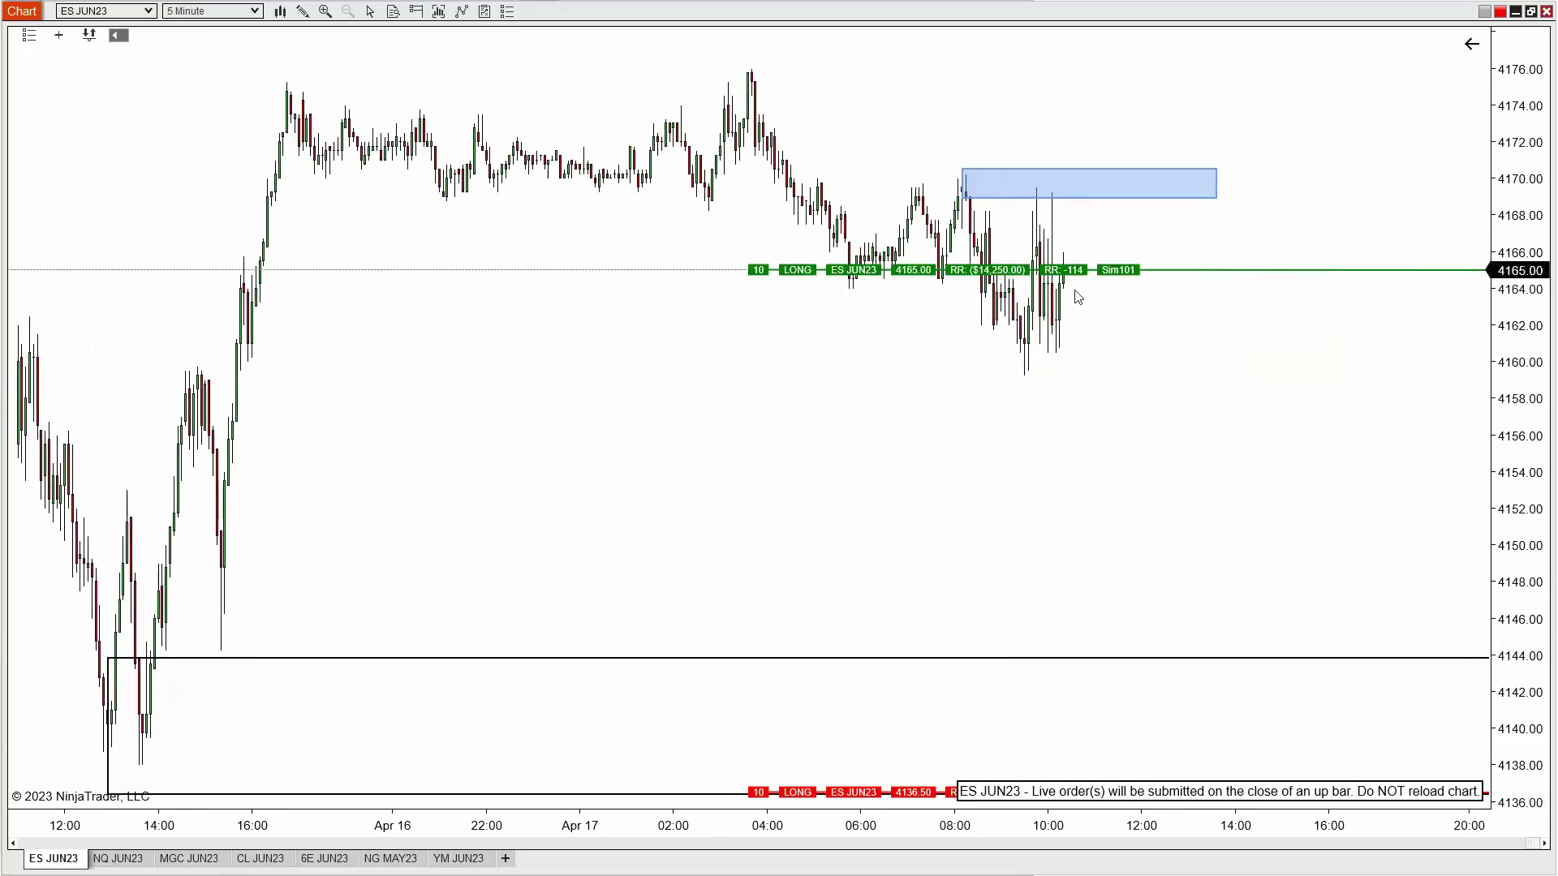
pyautogui.click(758, 657)
pyautogui.moveTo(107, 658)
pyautogui.mouseDown()
pyautogui.moveTo(102, 219)
pyautogui.moveTo(79, 615)
pyautogui.moveTo(86, 648)
pyautogui.moveTo(111, 661)
pyautogui.mouseUp()
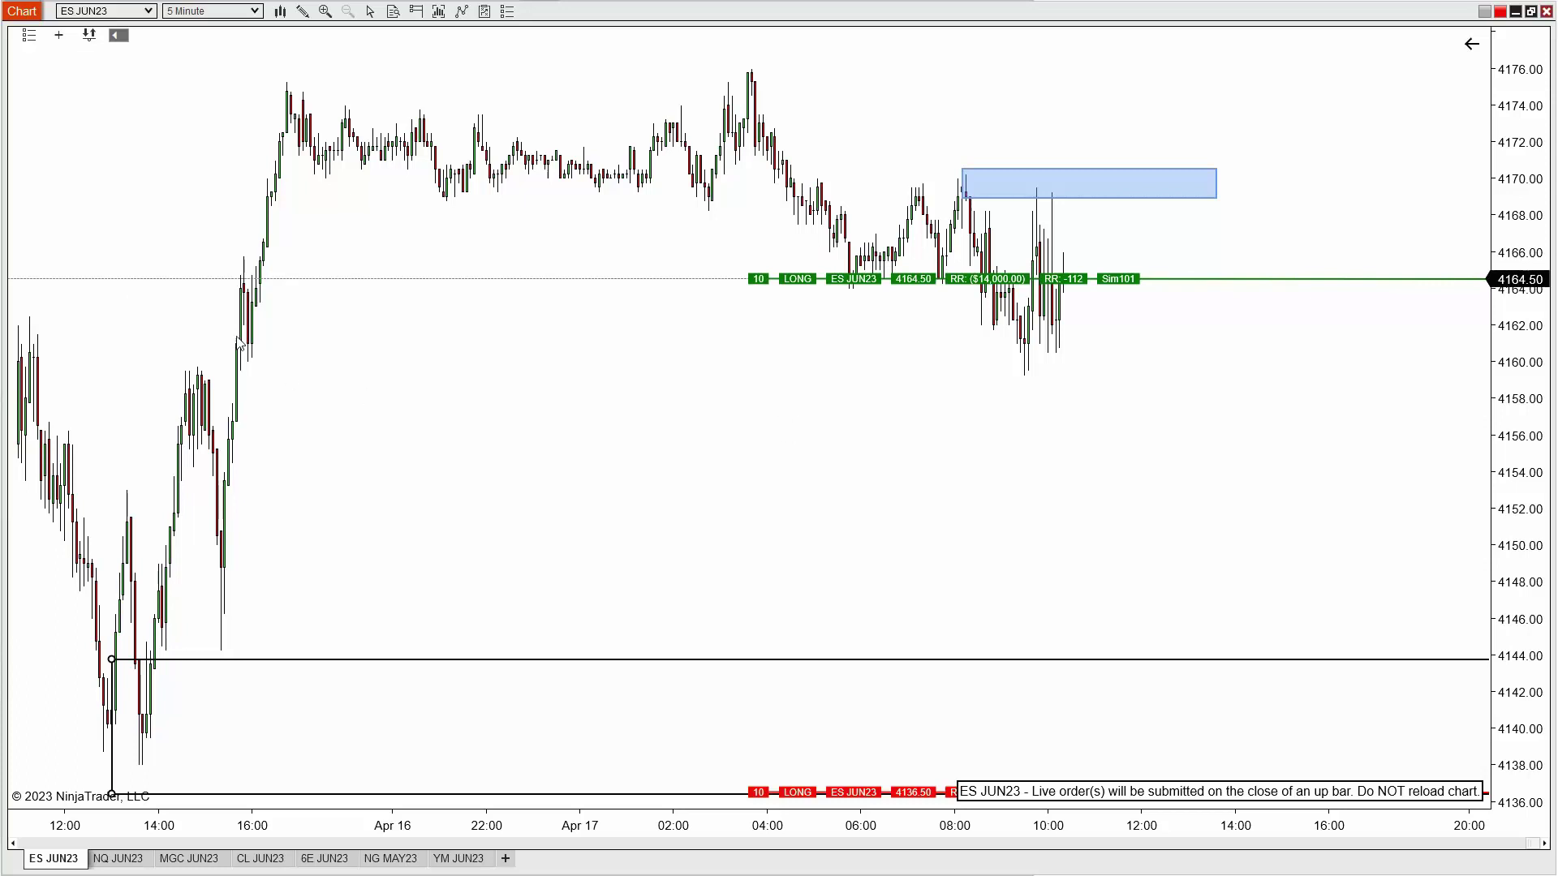
pyautogui.click(673, 287)
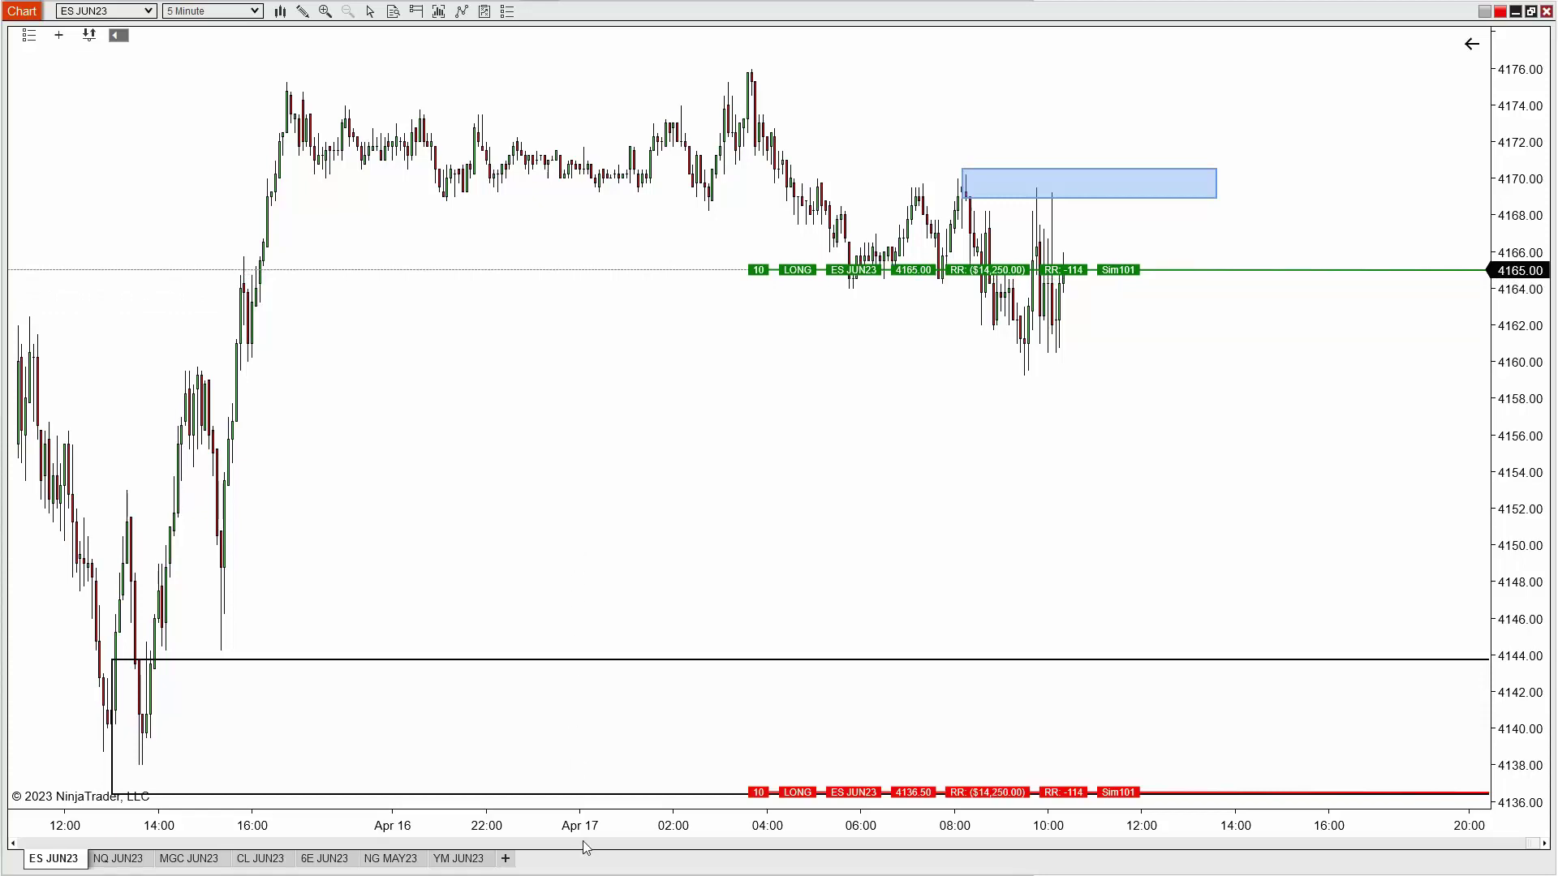
# - Clear the up-bar setup, and turn off OCO Bracket and Entry Zone in the first order set
pyautogui.scroll(-6, 935, 747)
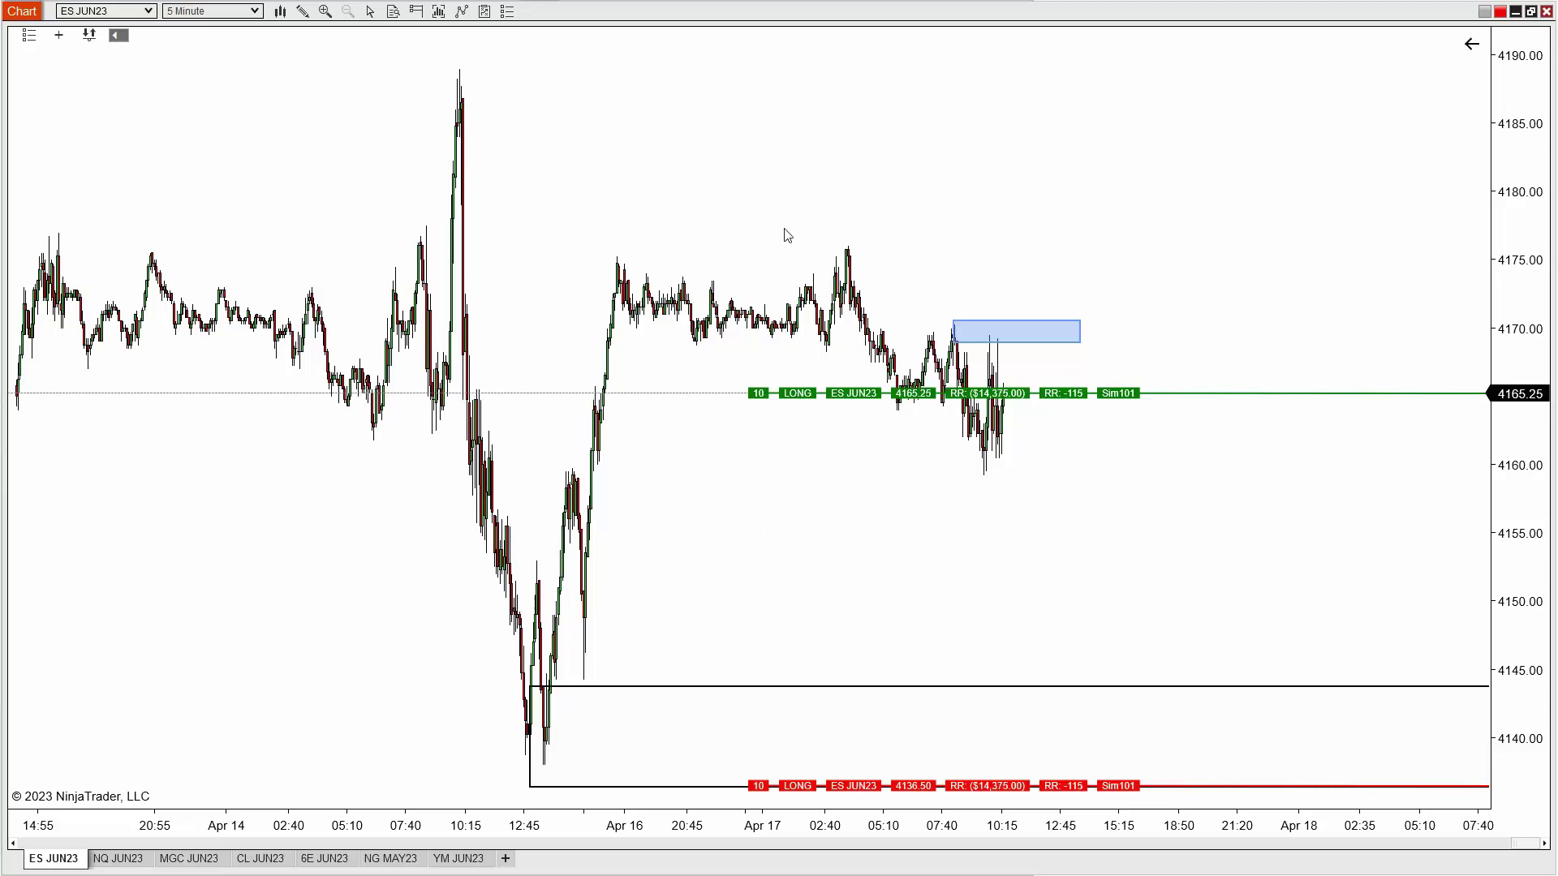
pyautogui.moveTo(782, 236); pyautogui.dragTo(893, 229)
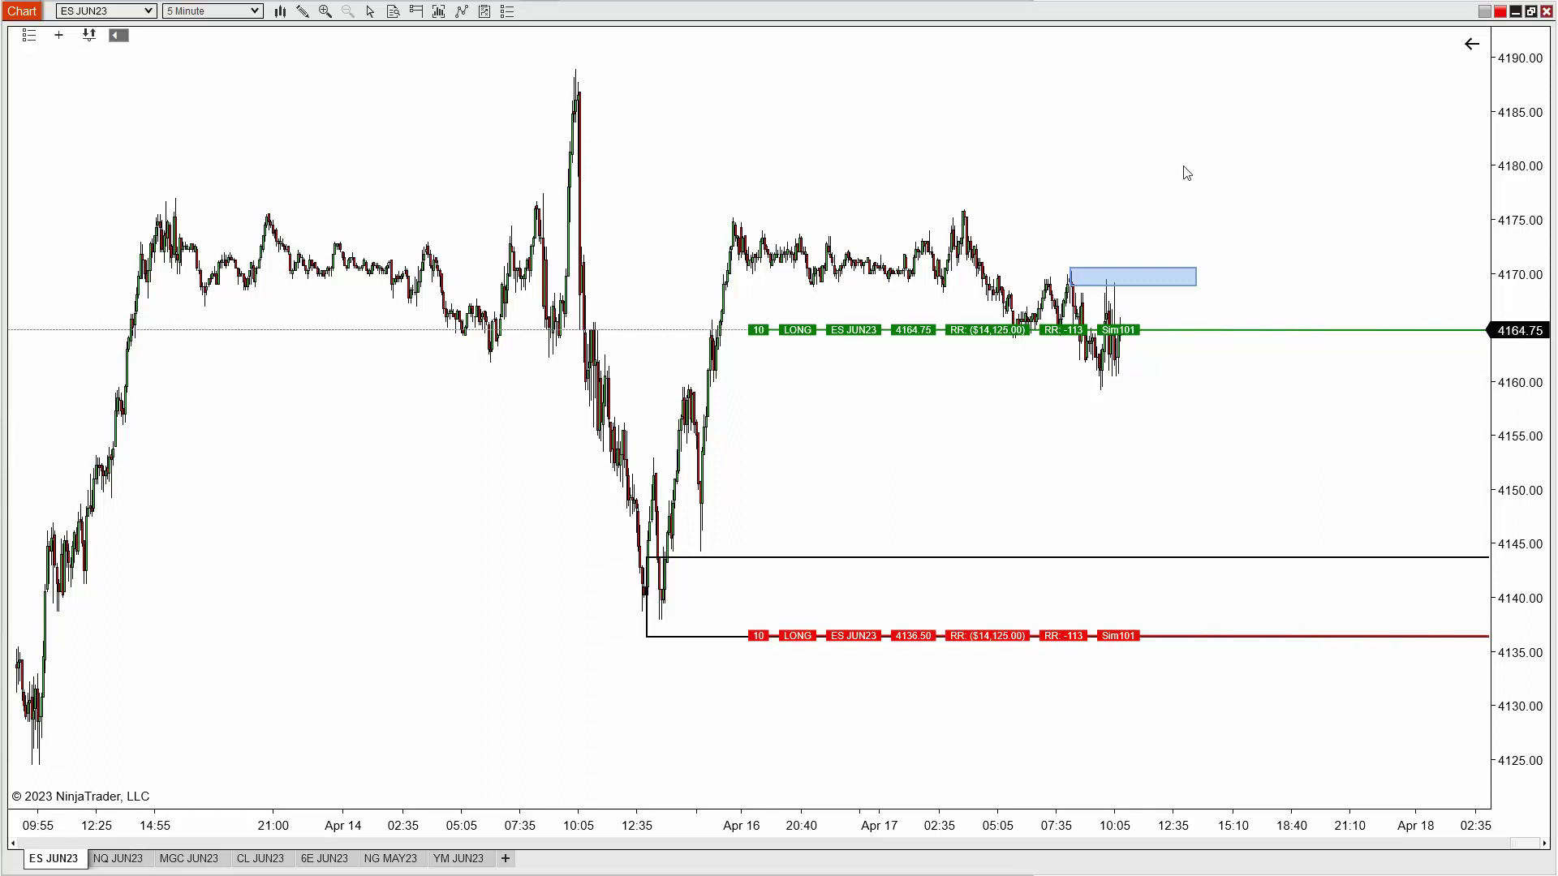
pyautogui.click(58, 35)
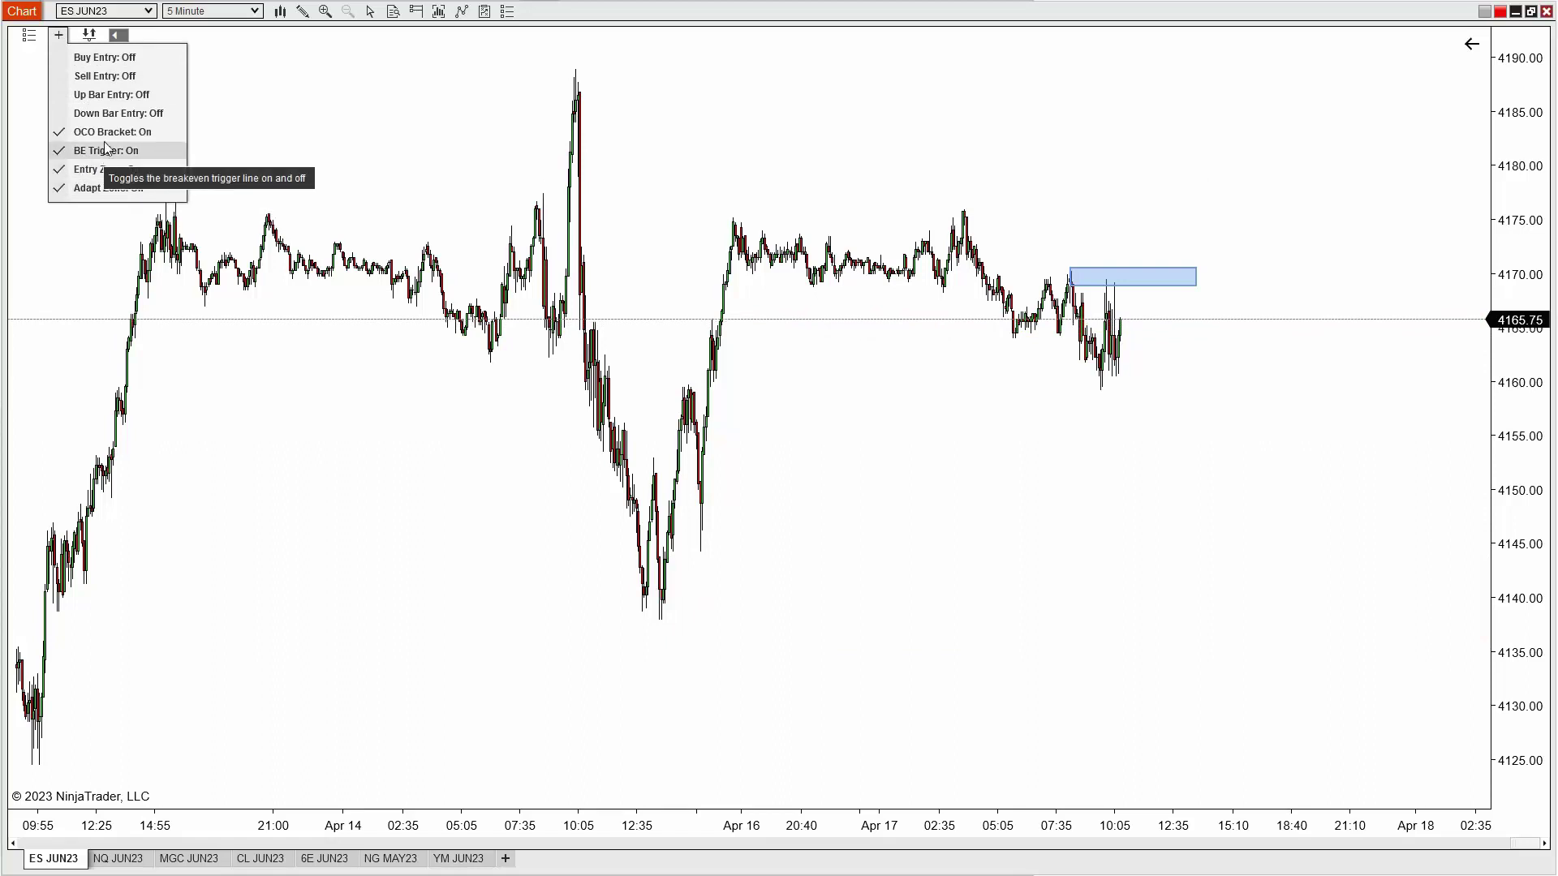
pyautogui.click(106, 131)
pyautogui.click(101, 154)
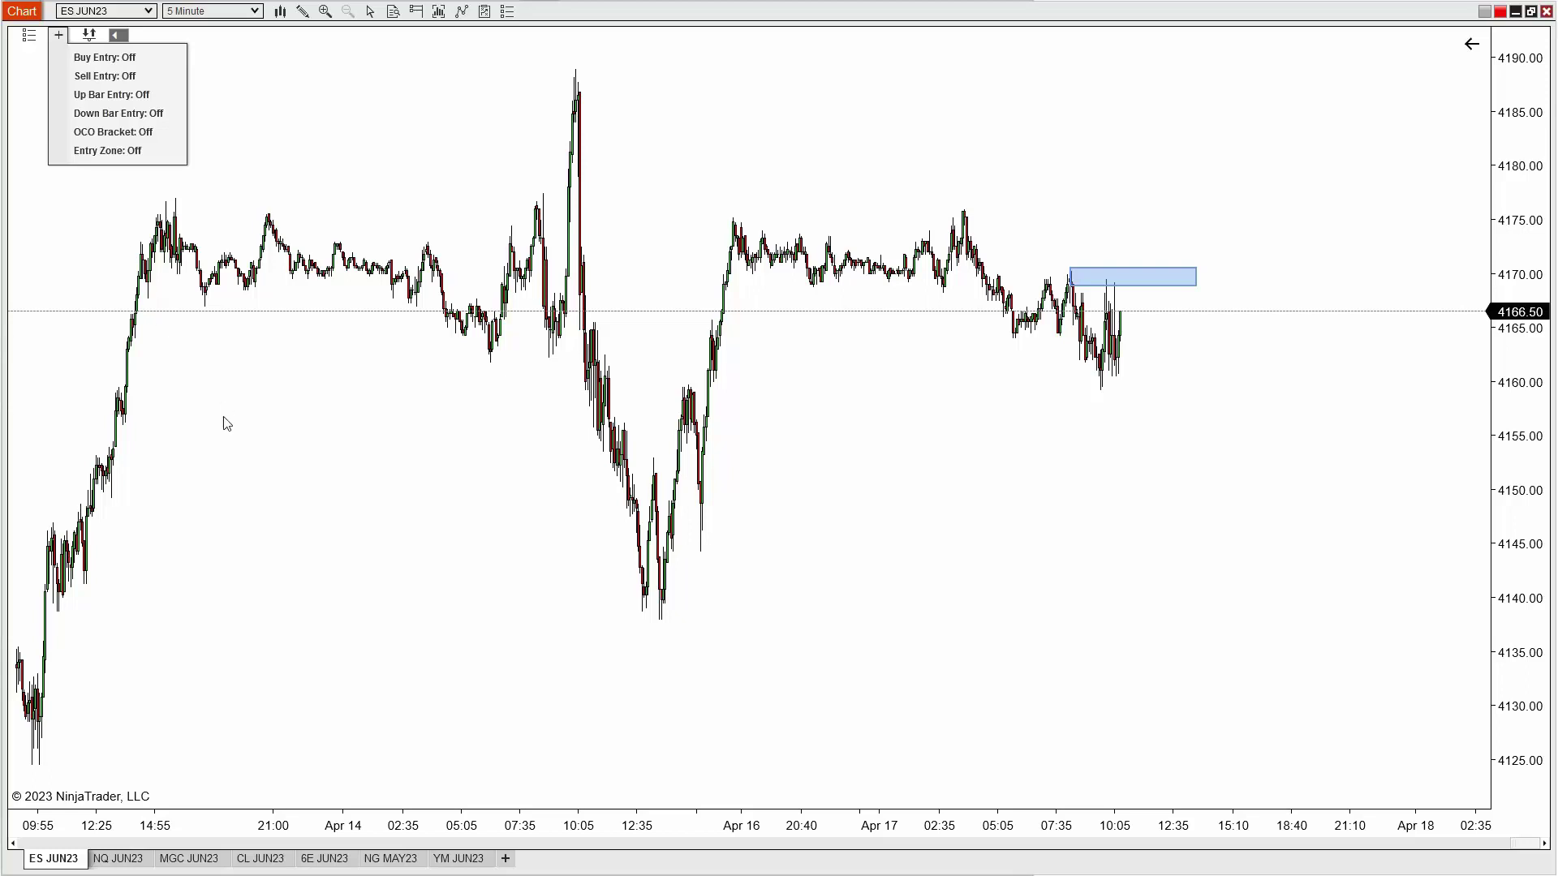
# - Turn on Buy Entry in the first order set and submit the 10-contract long order at the market price
pyautogui.click(104, 57)
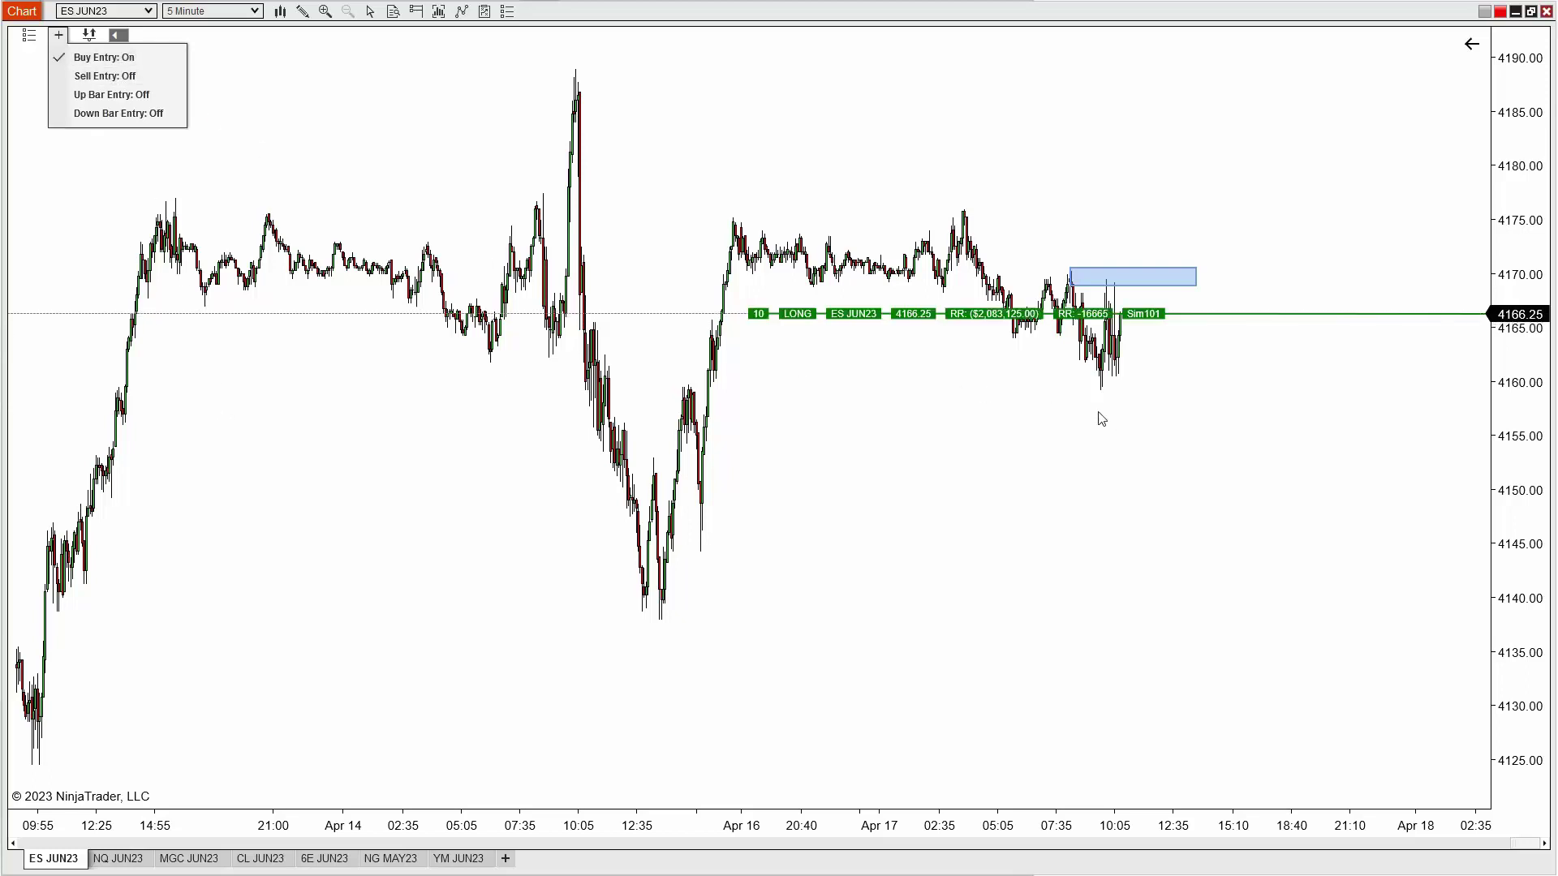
pyautogui.click(812, 320)
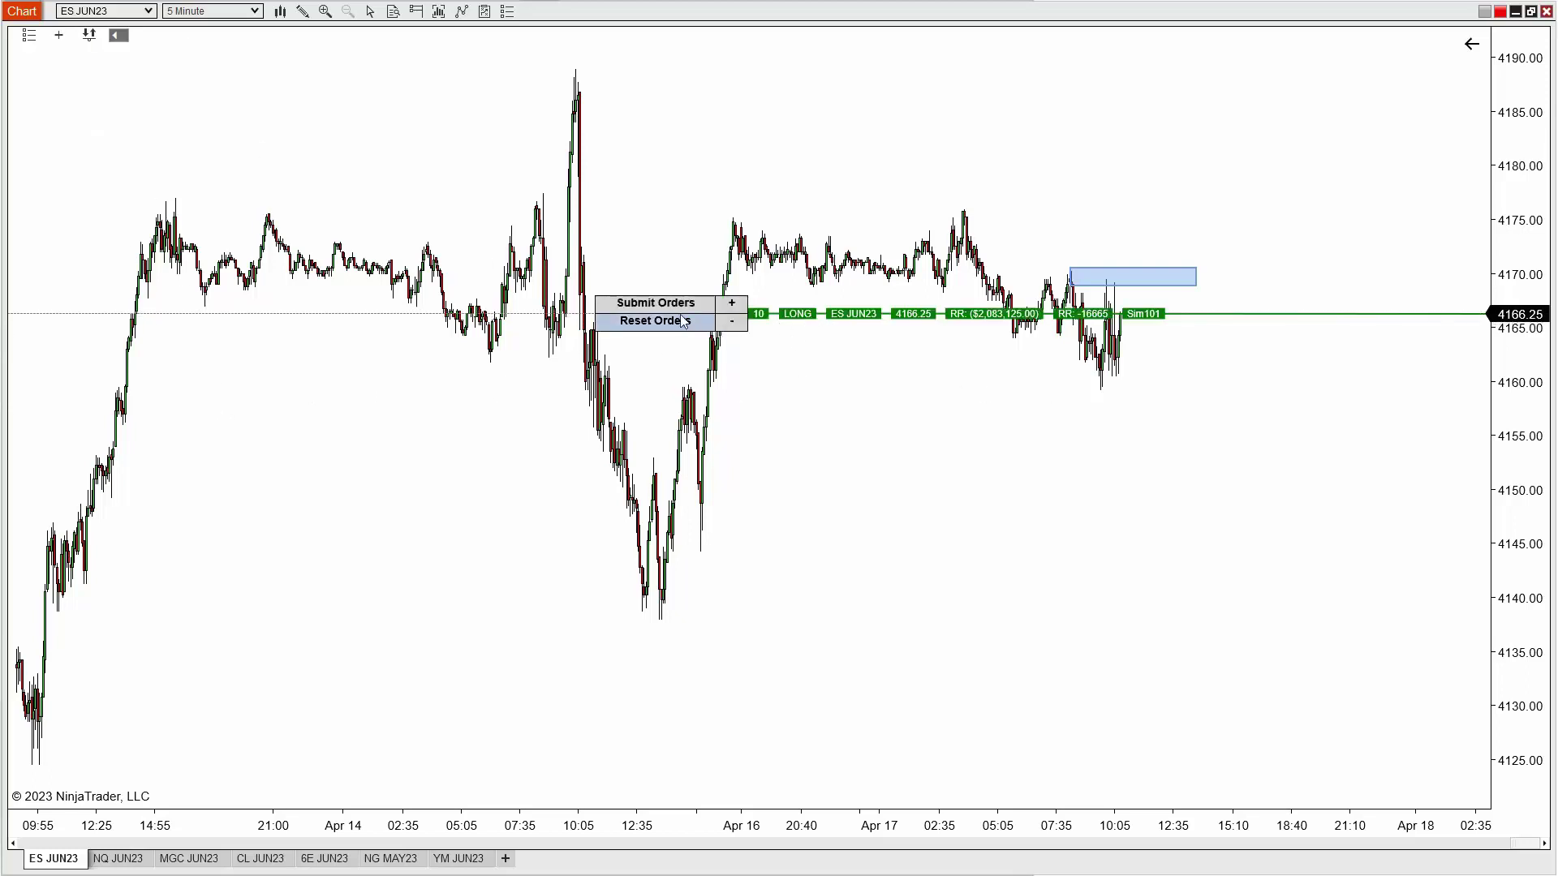
pyautogui.click(673, 309)
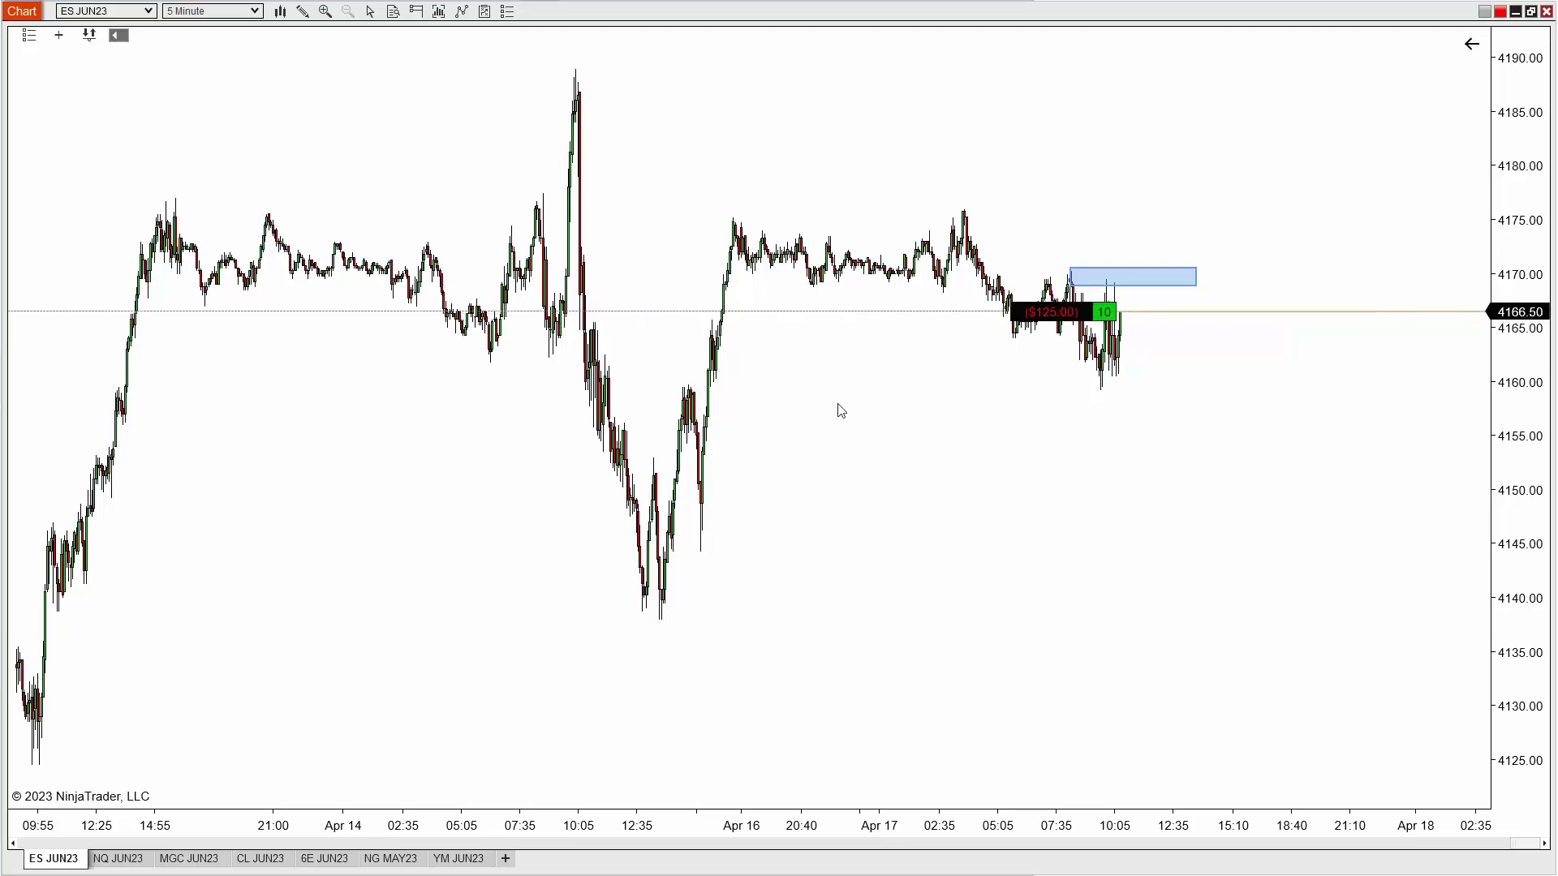
# - Submit a Sell Entry order at 4169.00 from the first order set and move its line to the market price to exit the long position
pyautogui.moveTo(951, 480); pyautogui.dragTo(1063, 483)
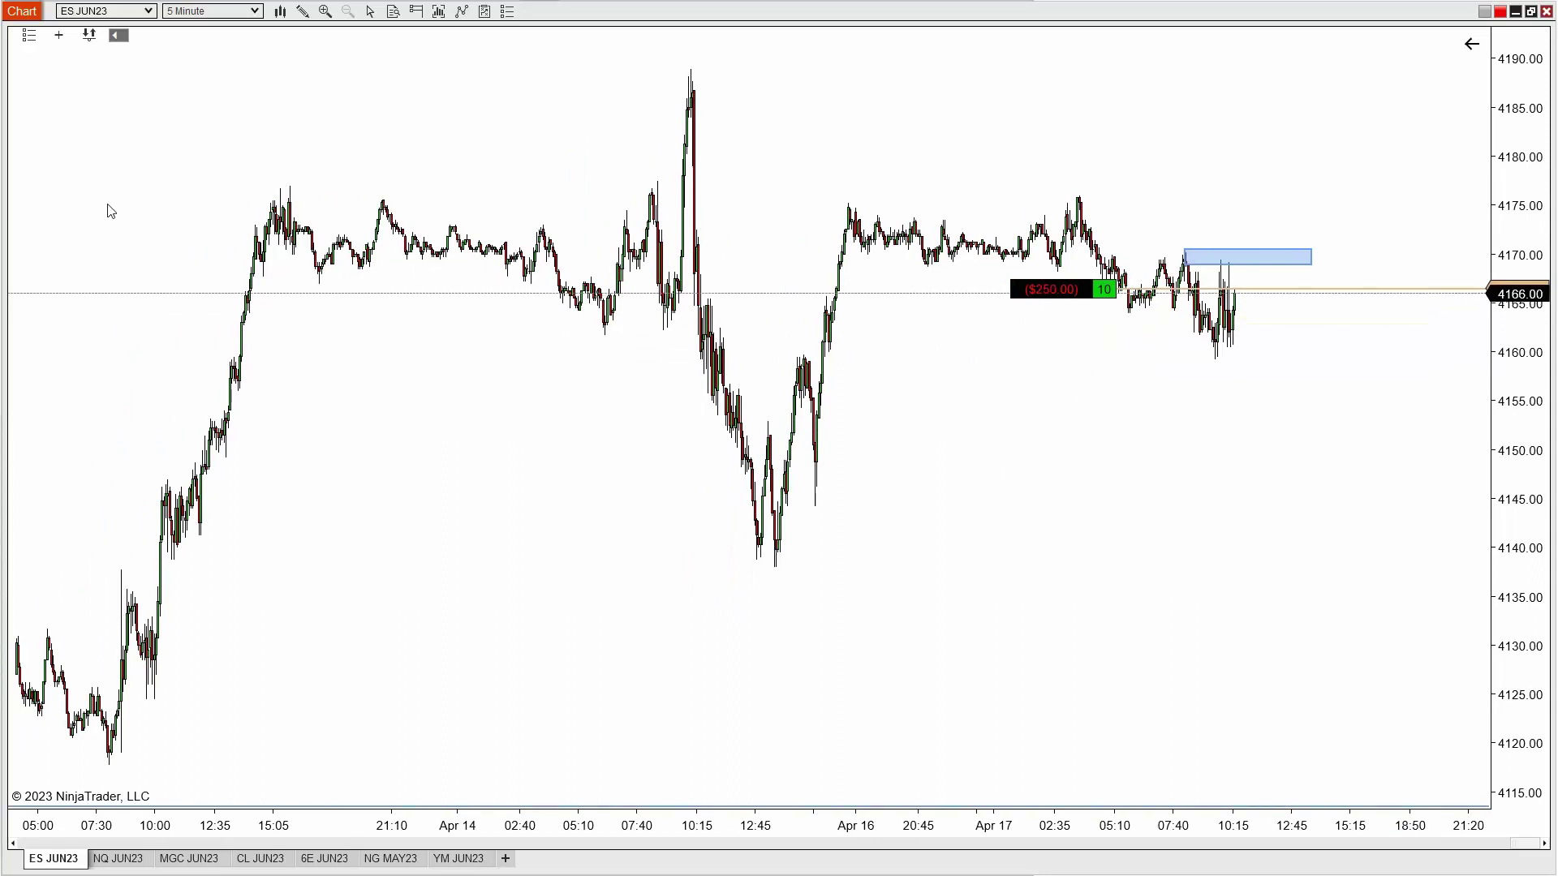
pyautogui.click(58, 36)
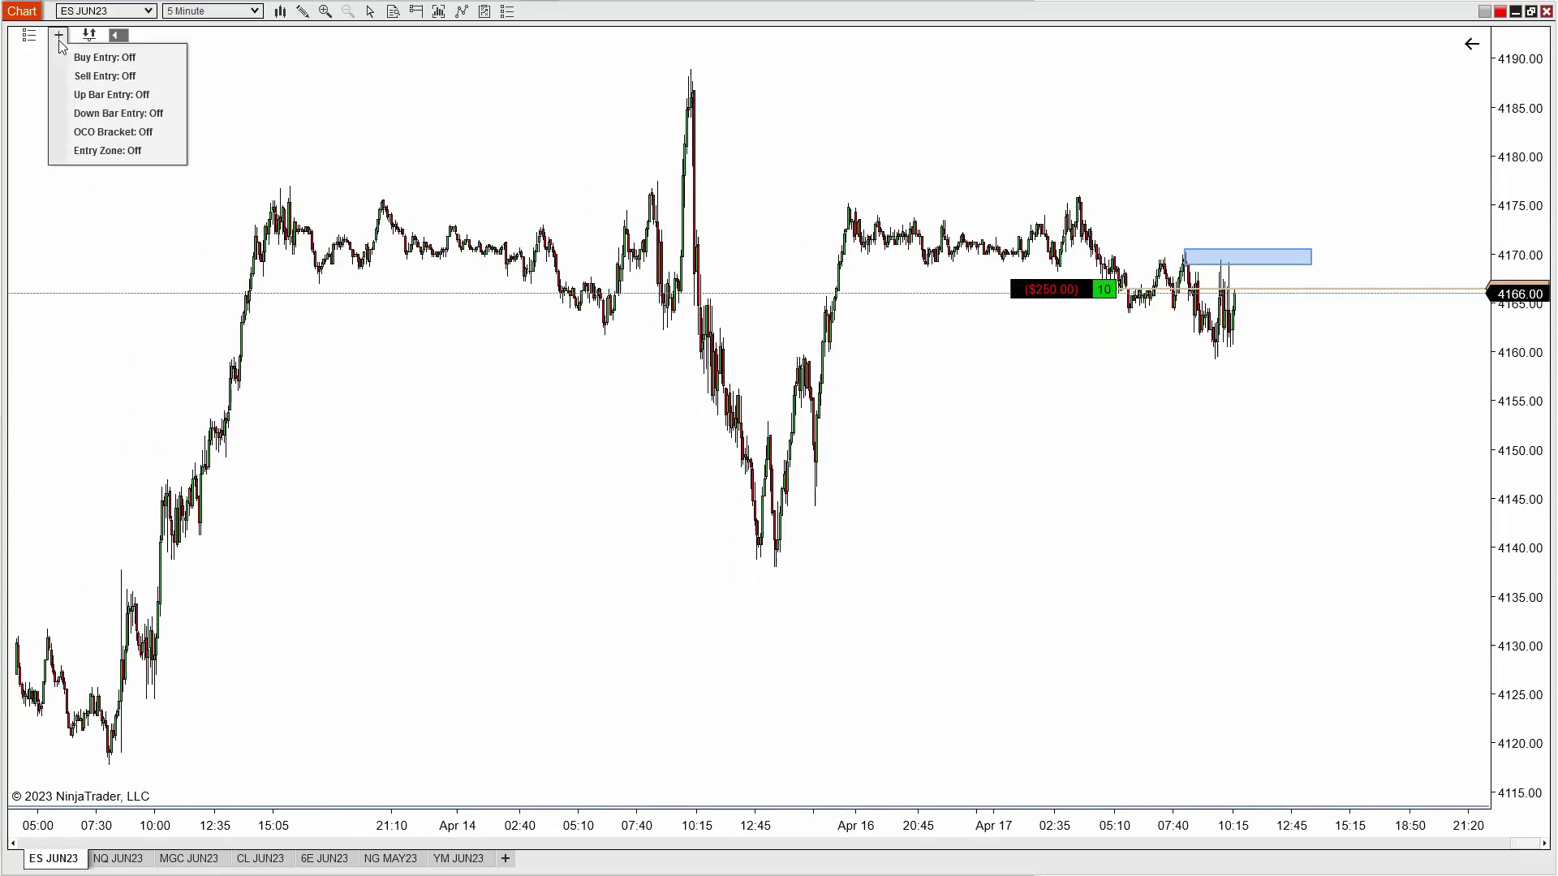
pyautogui.click(93, 78)
pyautogui.moveTo(970, 298); pyautogui.dragTo(965, 276)
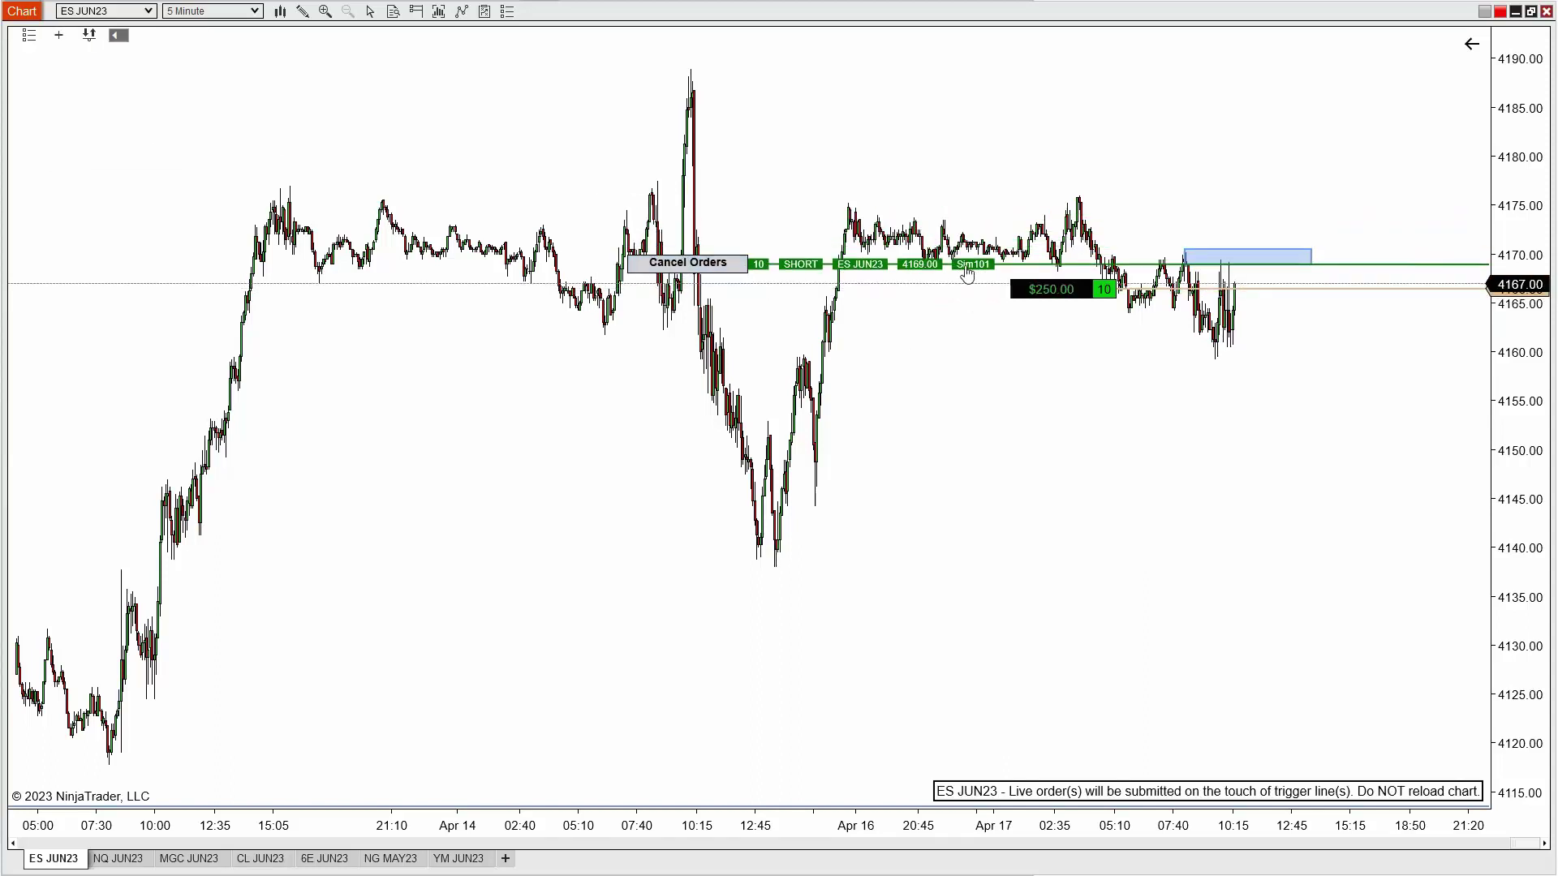
pyautogui.click(965, 283)
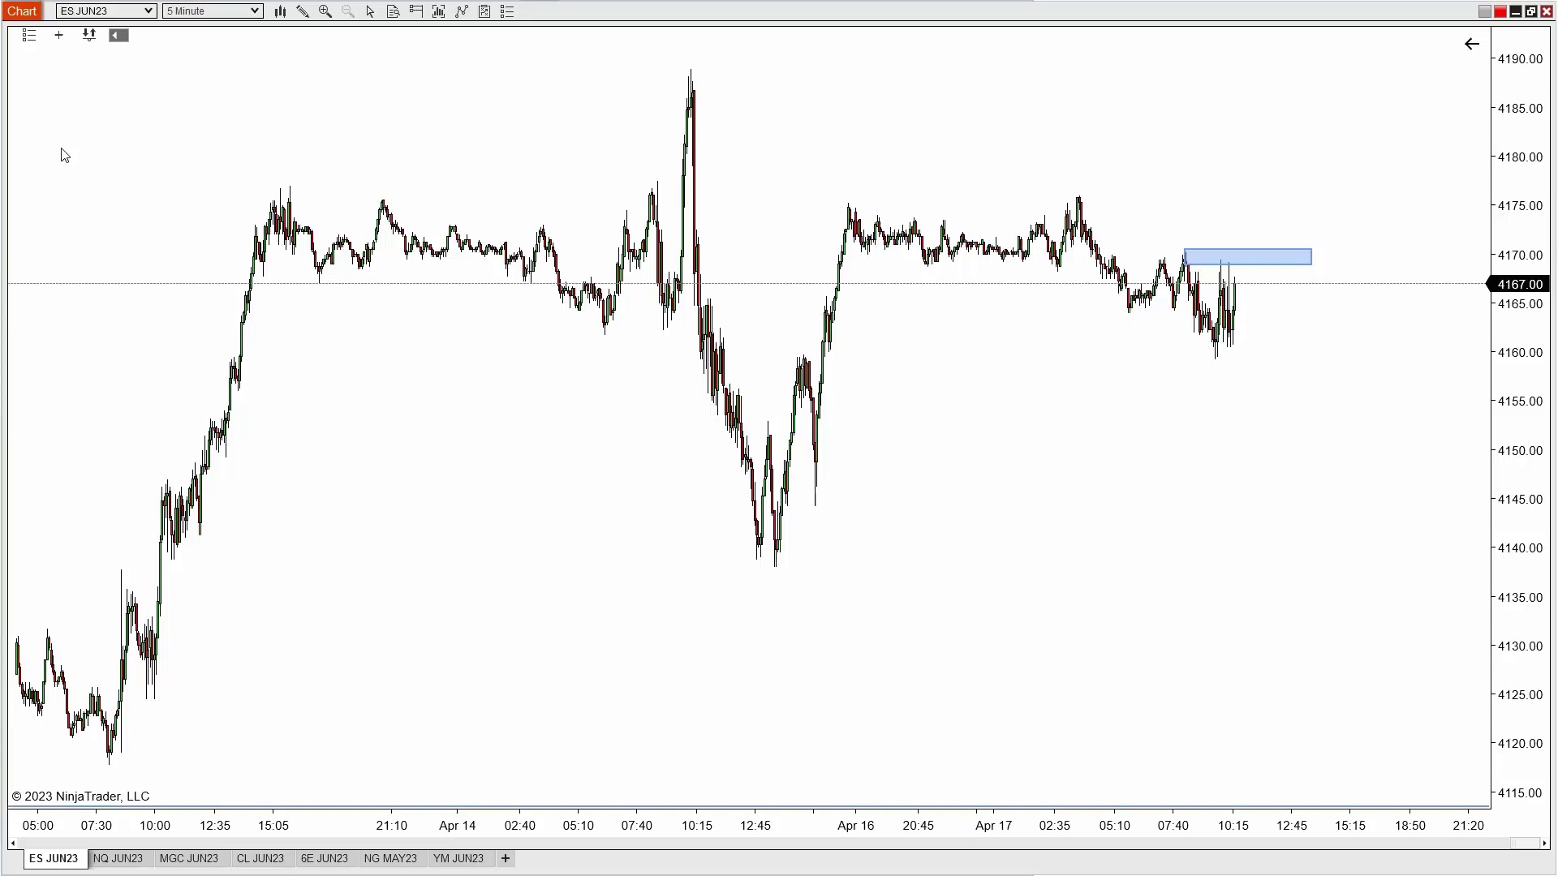
pyautogui.click(60, 35)
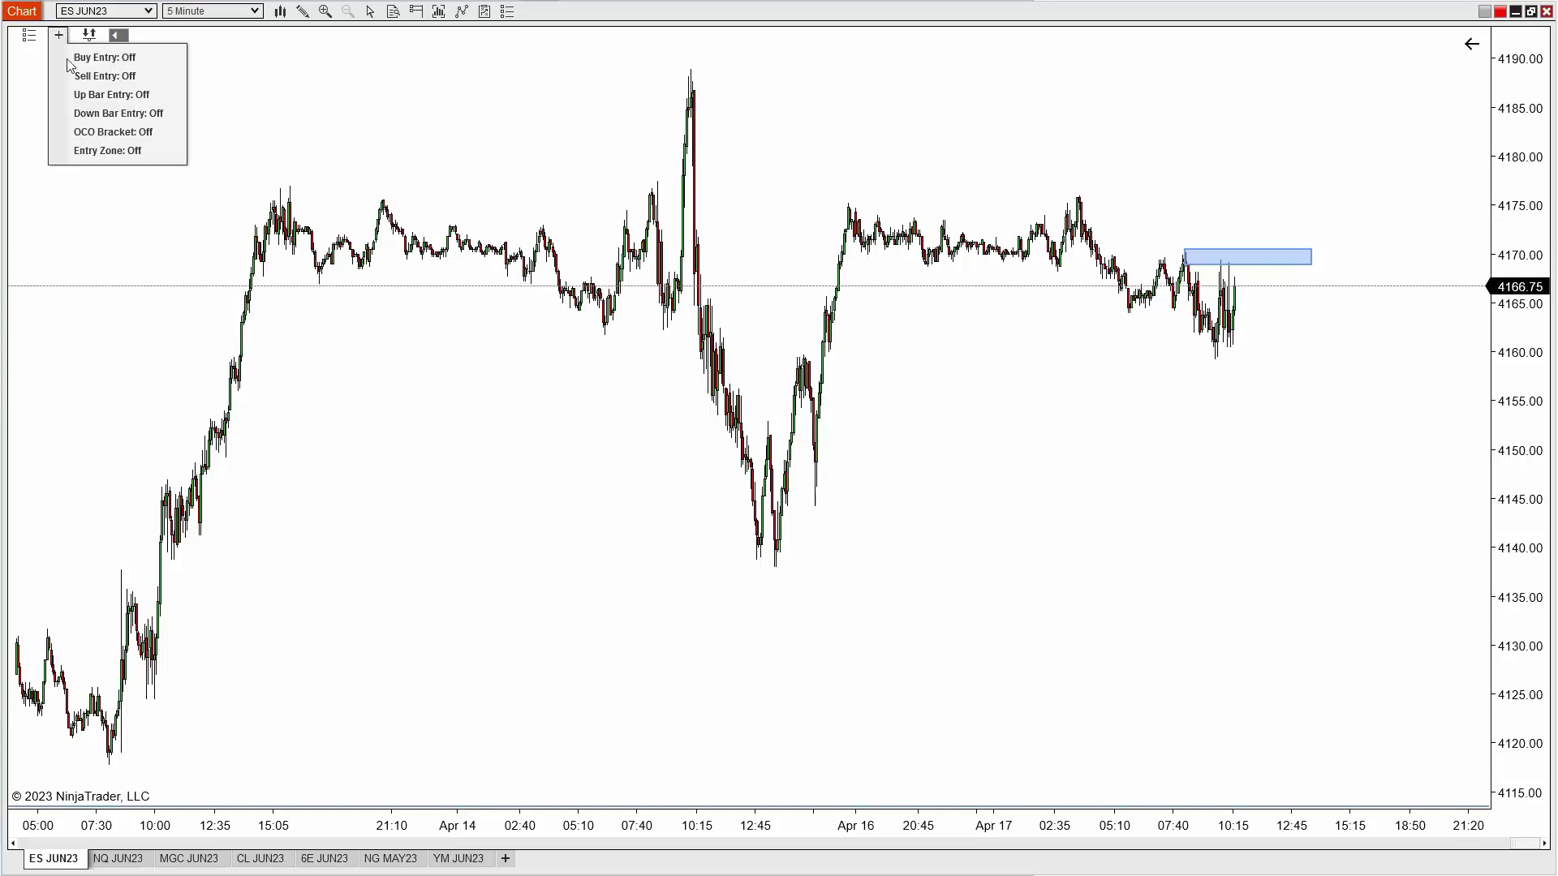
pyautogui.click(90, 226)
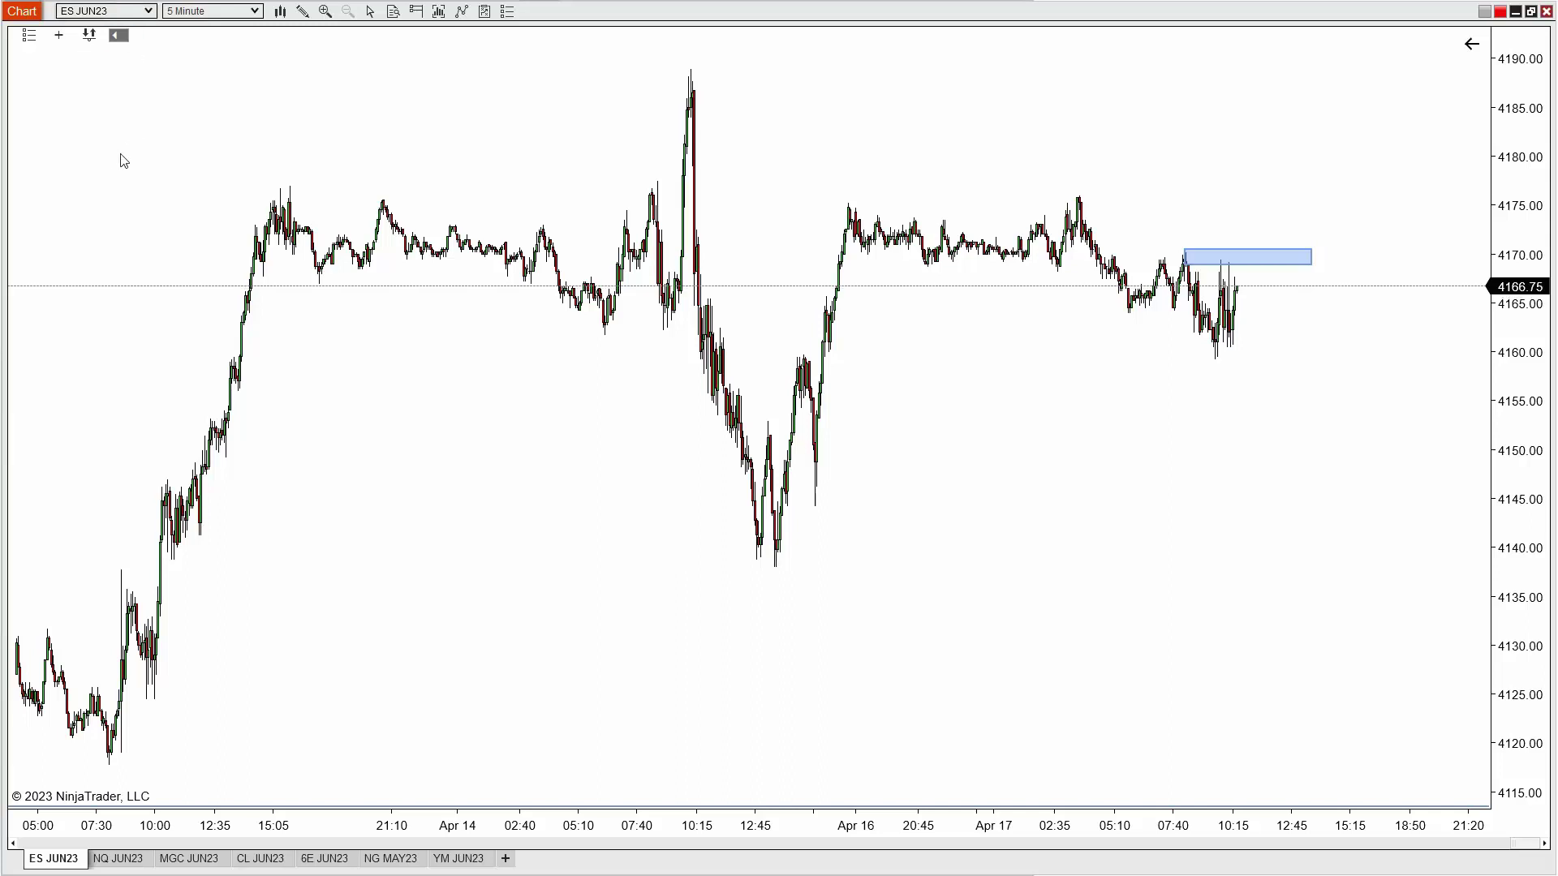
pyautogui.click(89, 179)
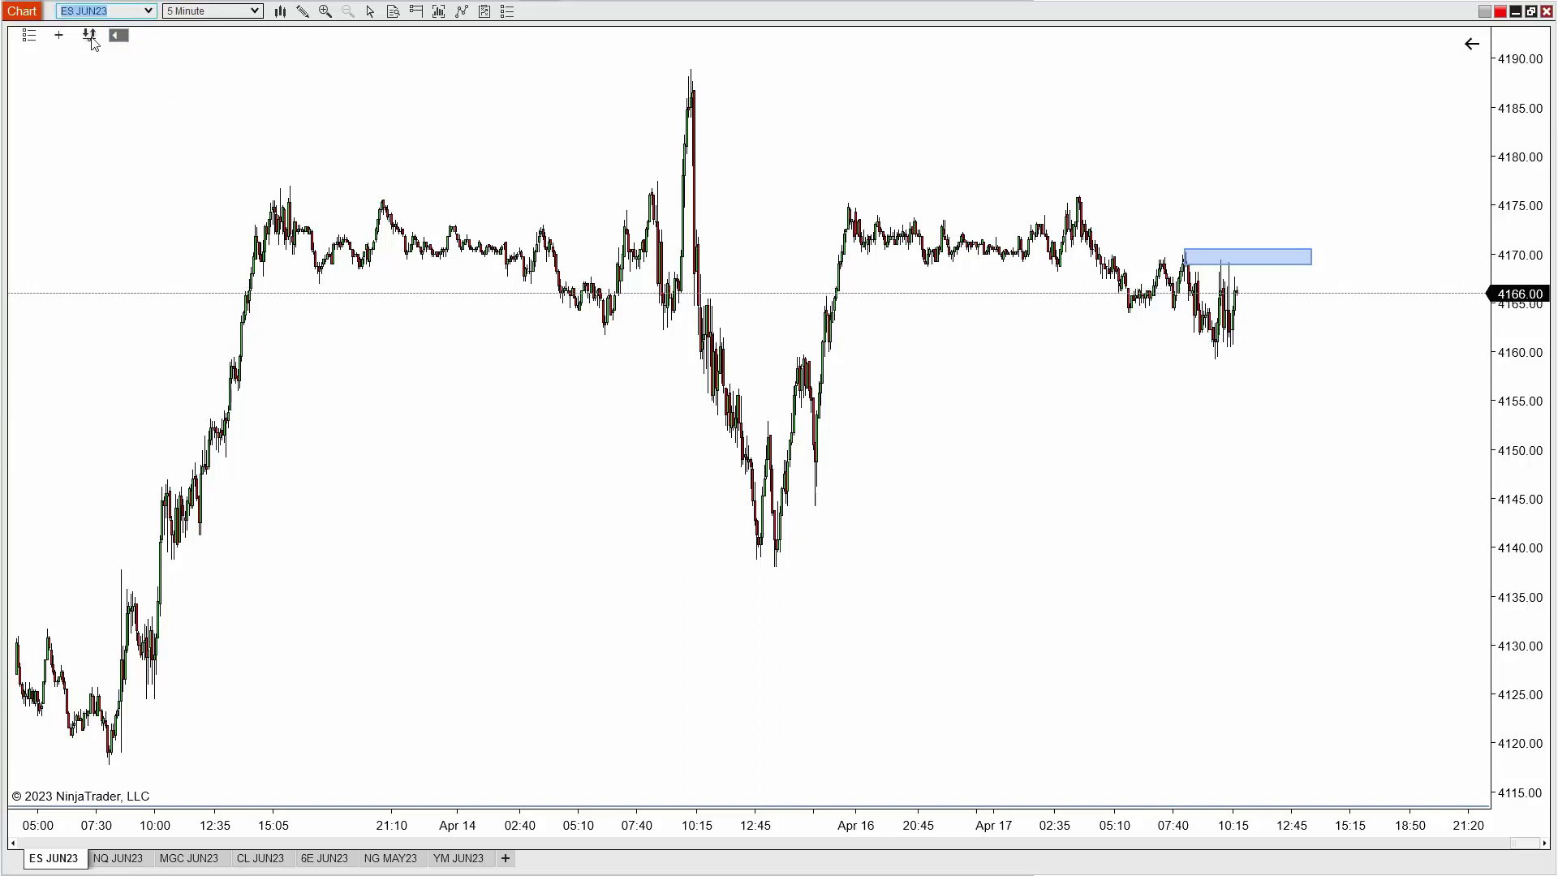
pyautogui.click(102, 170)
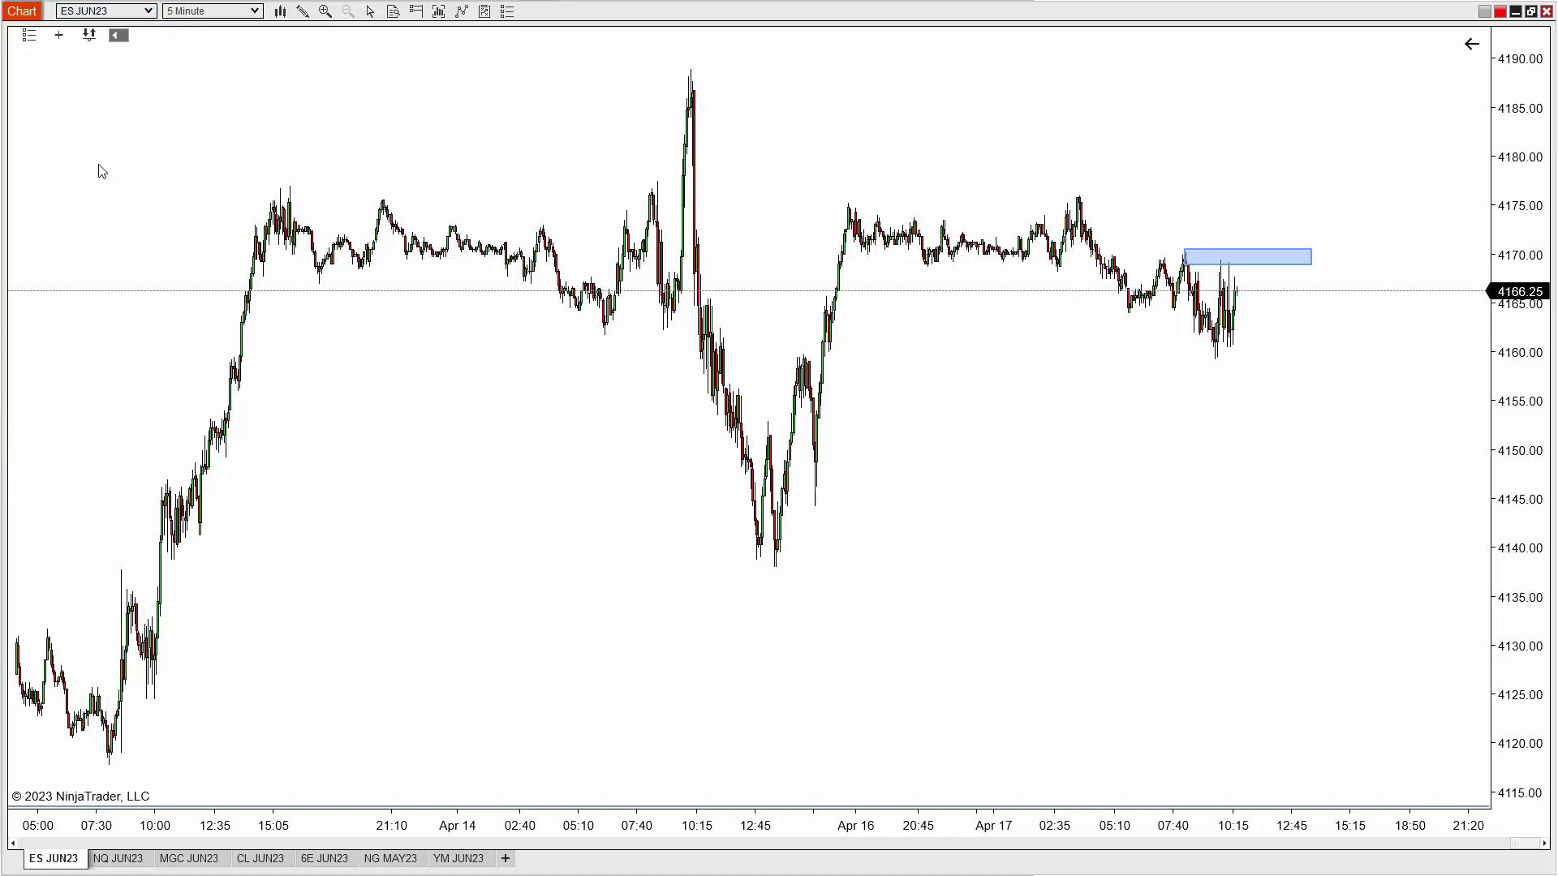